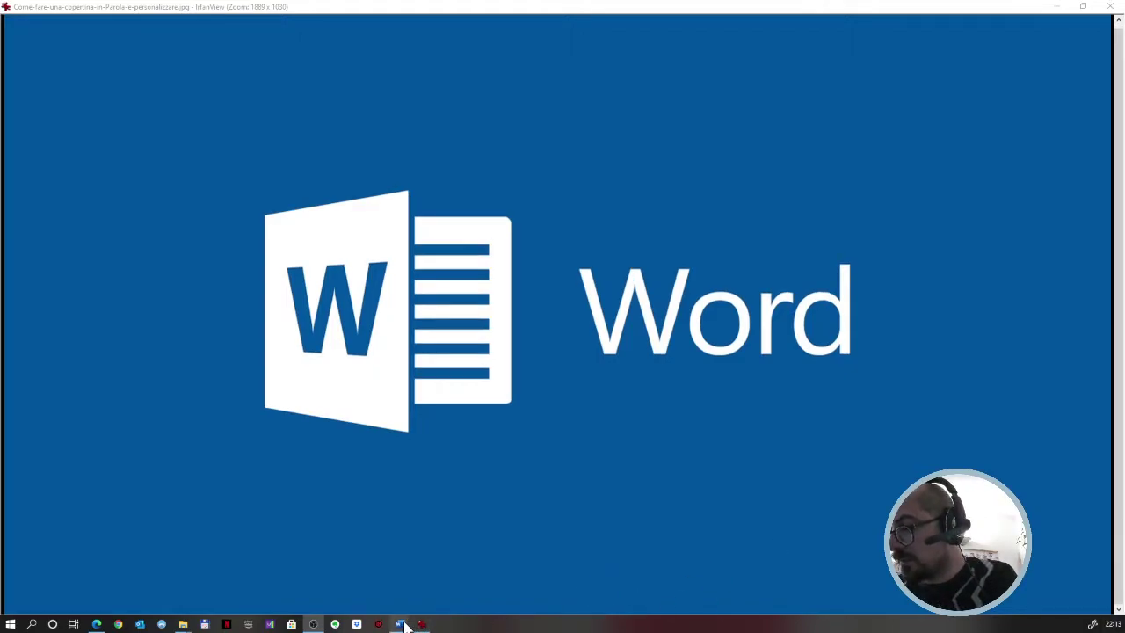
Apply the Titolo style to 'LA SICUREZZA ALIMENTARE' in the sicurezza_alimentare document.
mouse_move(404, 626)
click(524, 584)
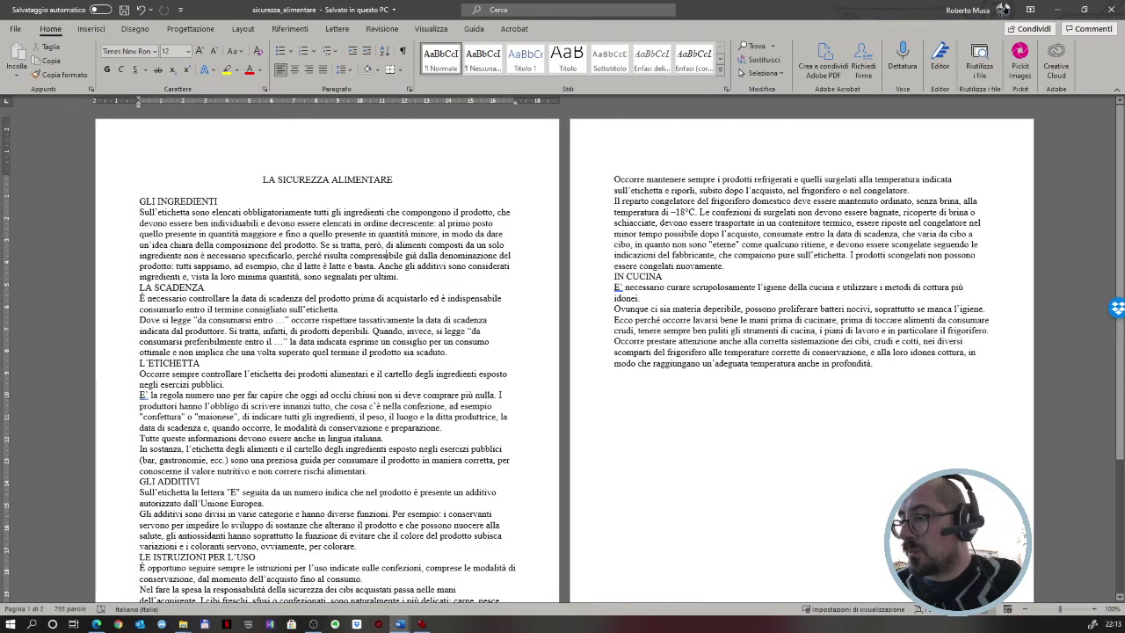
drag(262, 179, 392, 180)
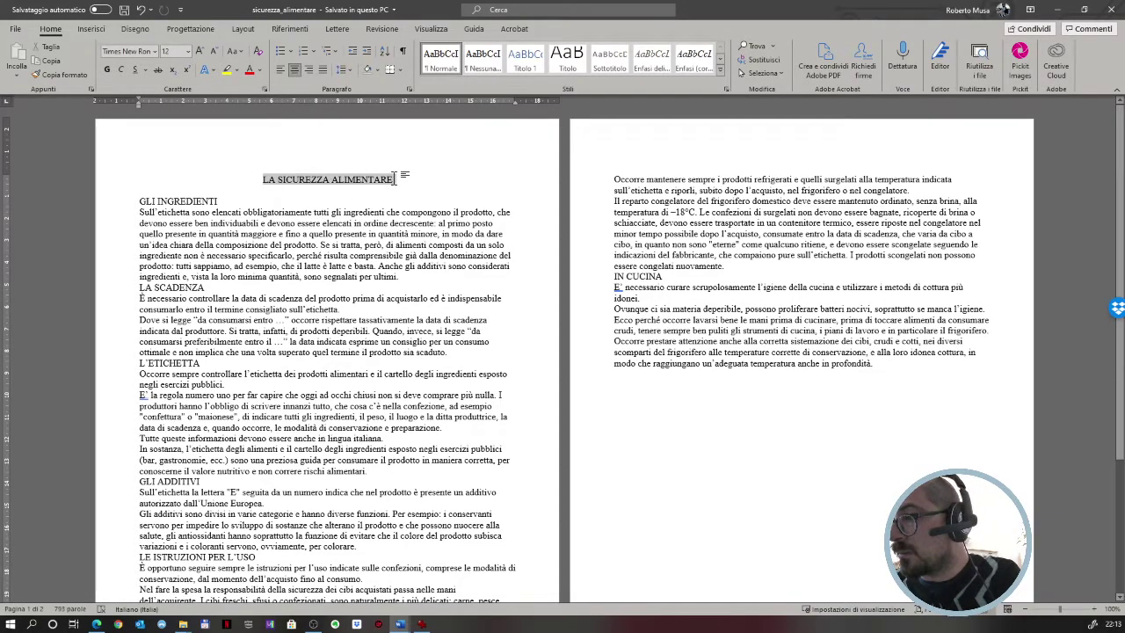
click(559, 70)
Format the 'GLI INGREDIENTI' line with the Titolo 1 heading style.
click(340, 209)
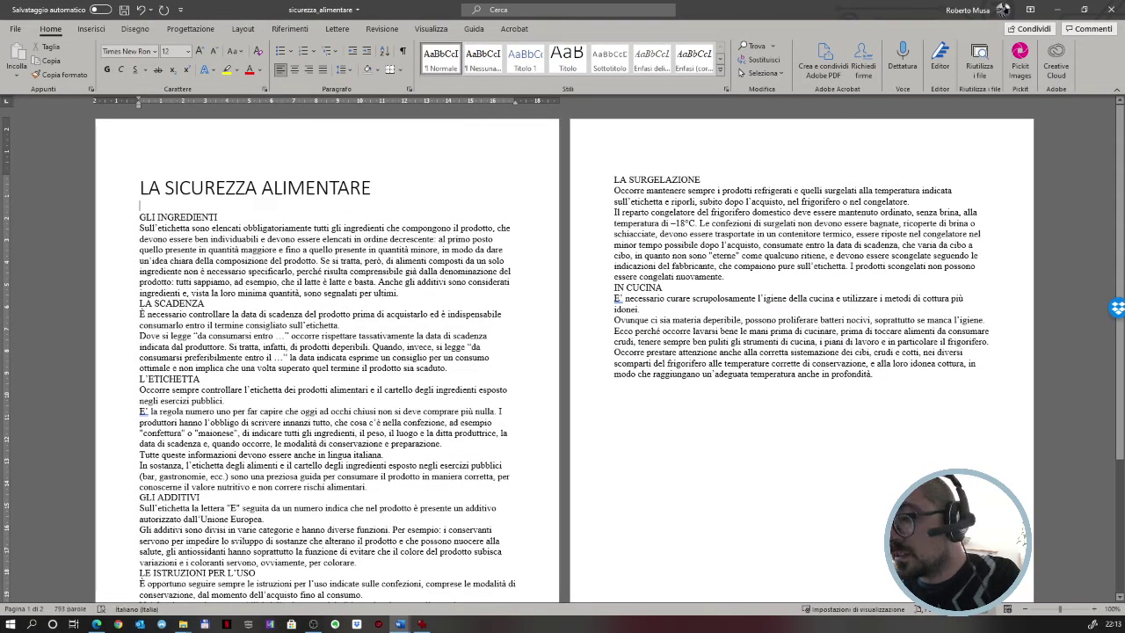
drag(139, 217, 217, 217)
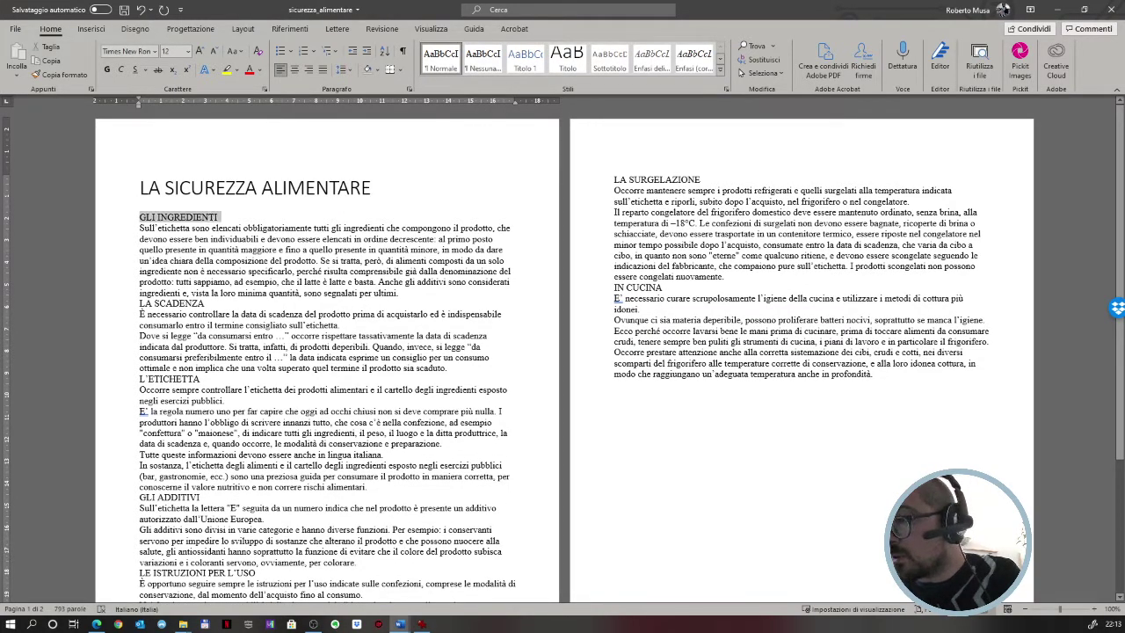
click(524, 59)
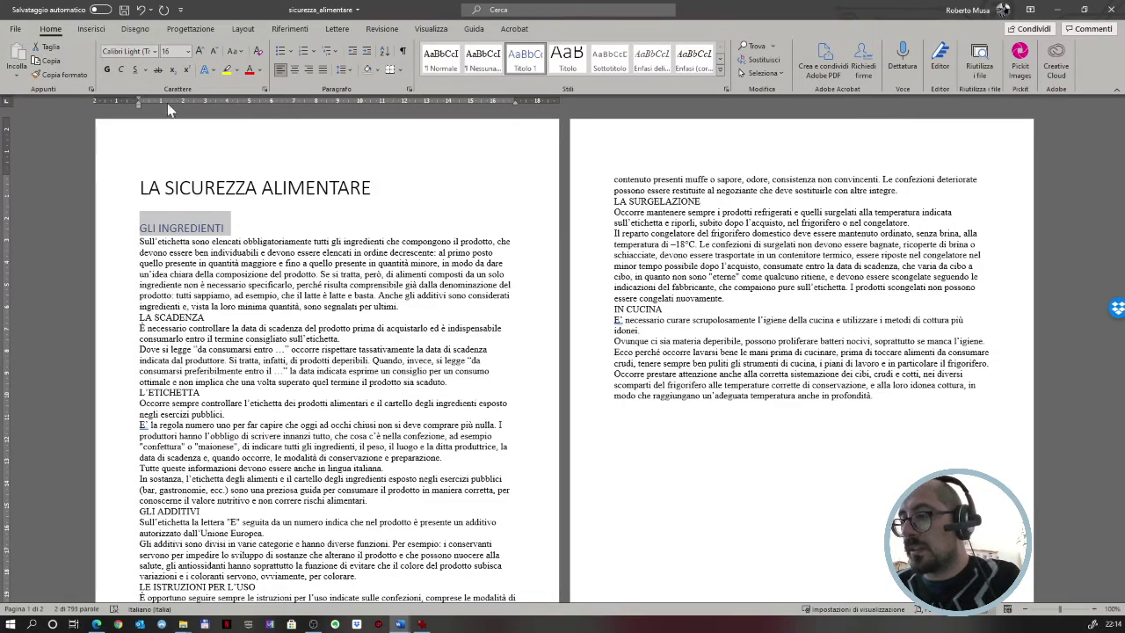
click(50, 65)
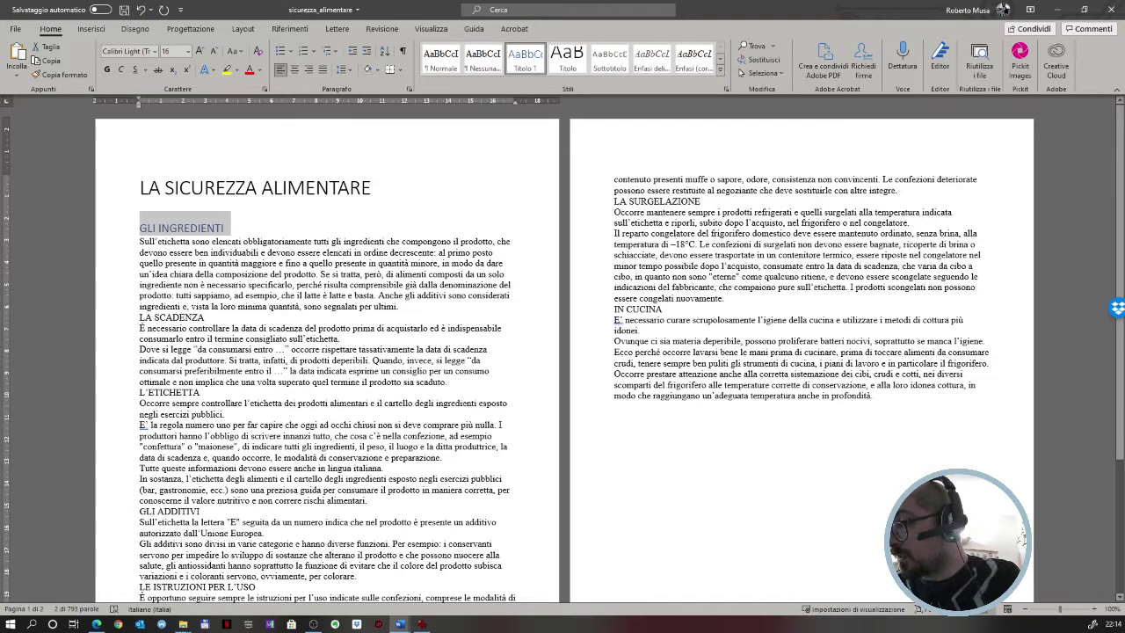
click(824, 401)
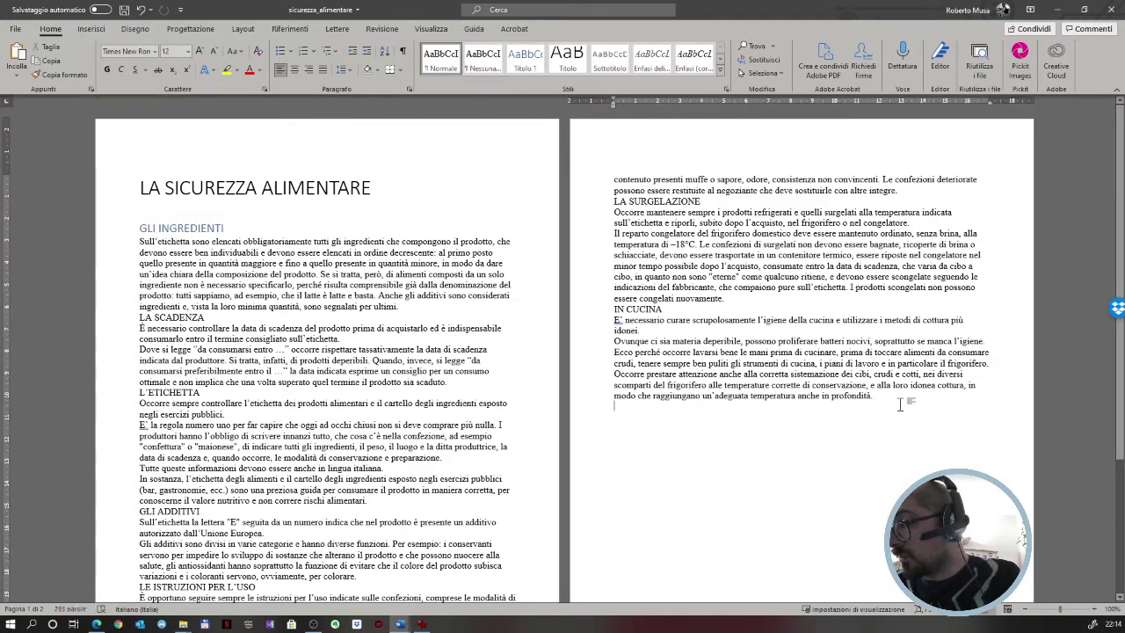
click(18, 57)
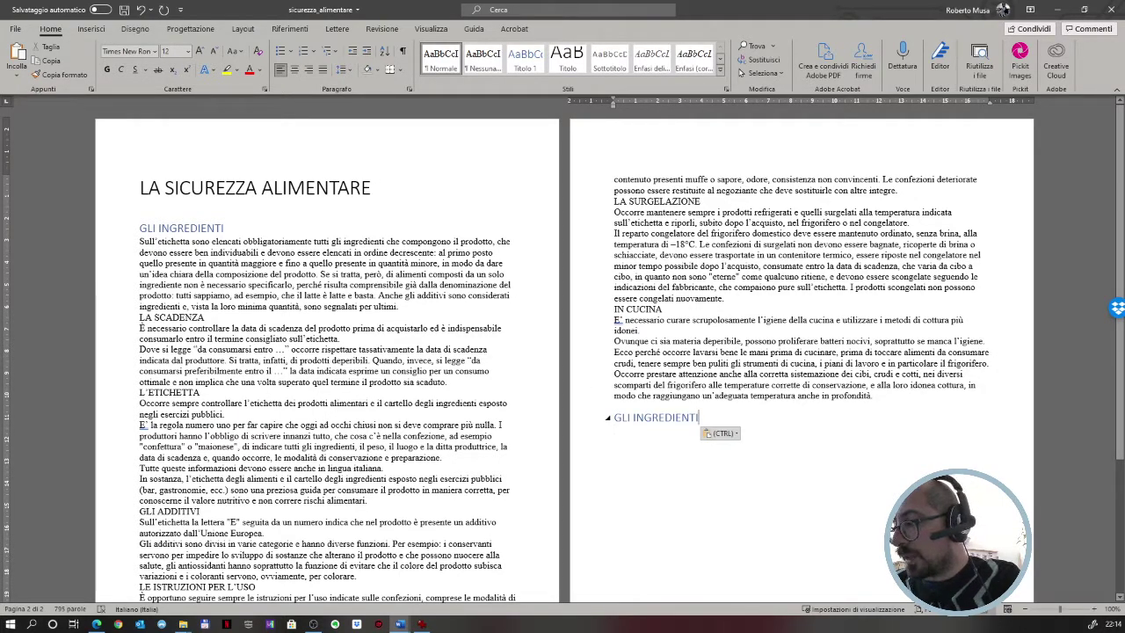
triple_click(659, 418)
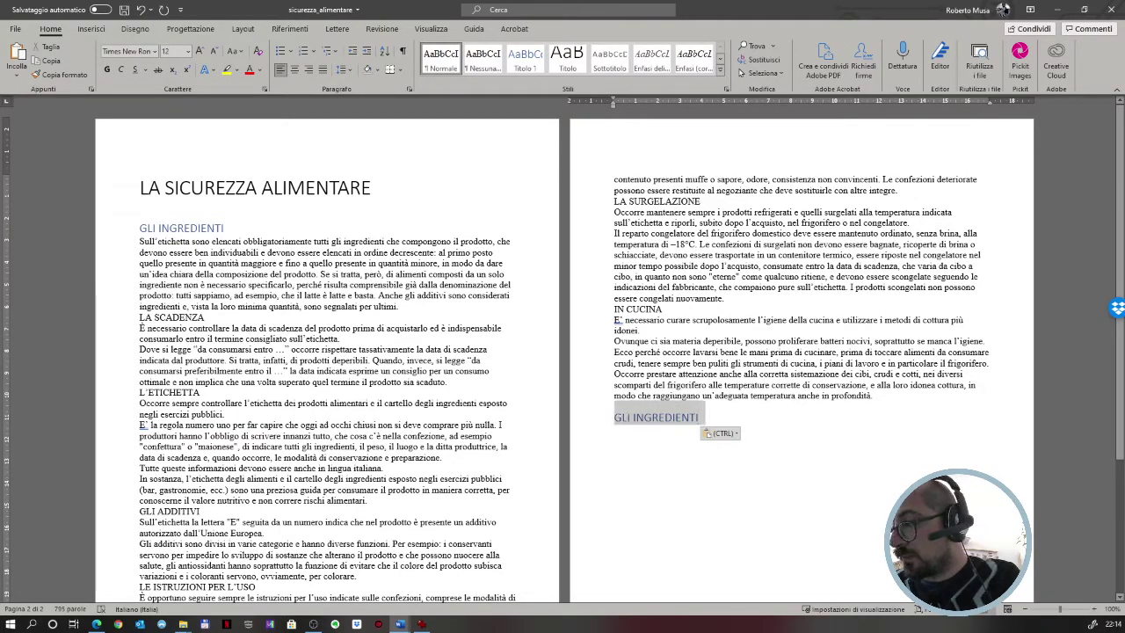
click(49, 50)
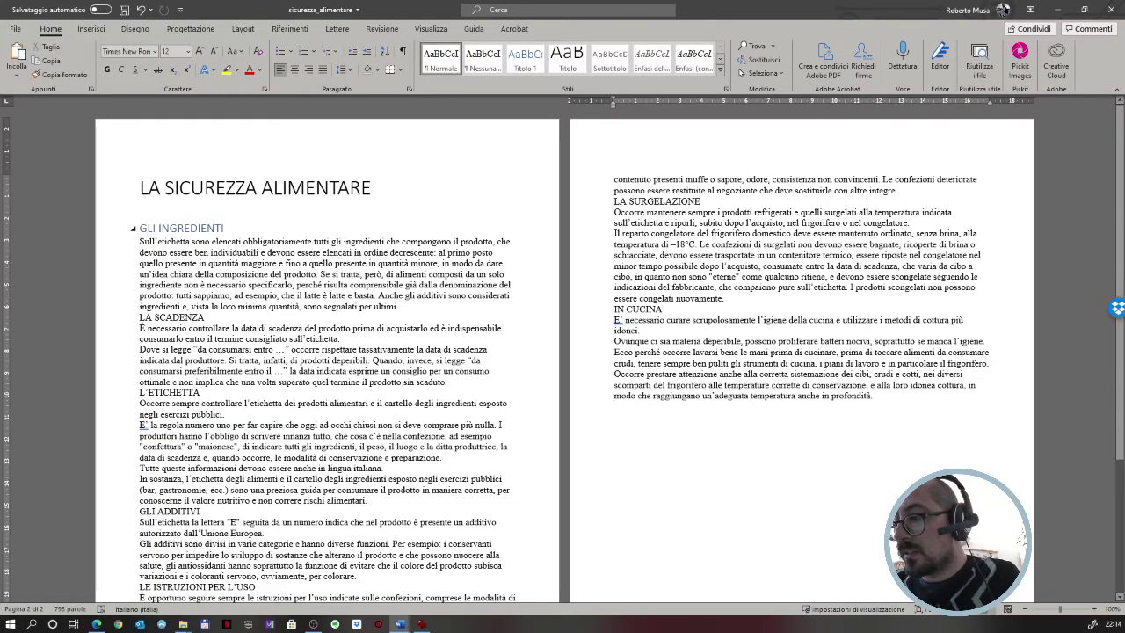
click(252, 224)
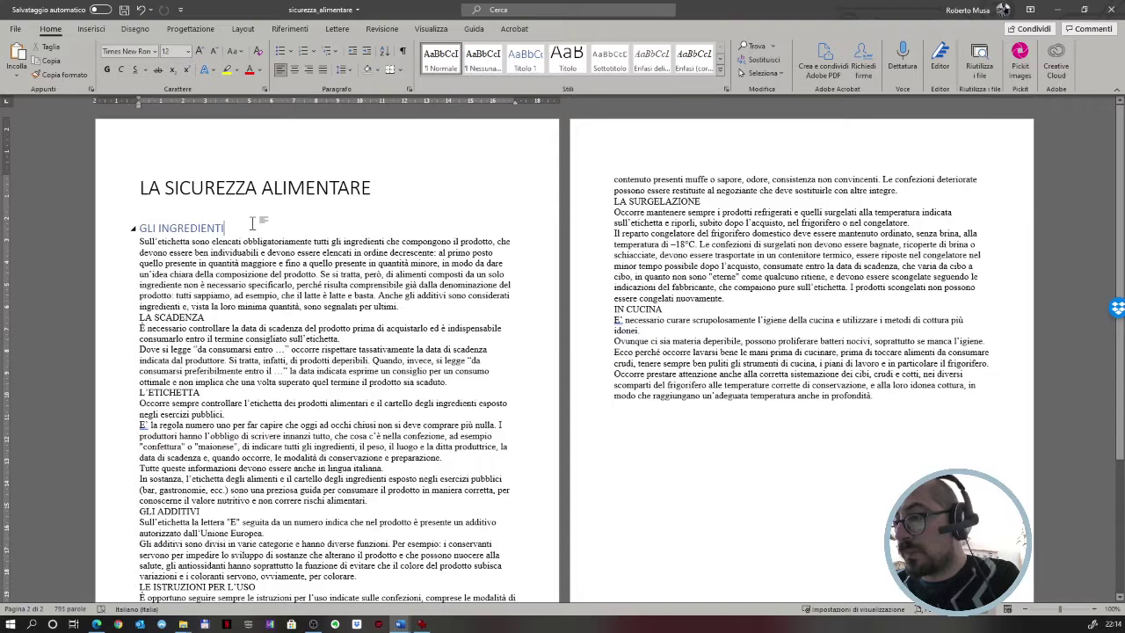
click(23, 59)
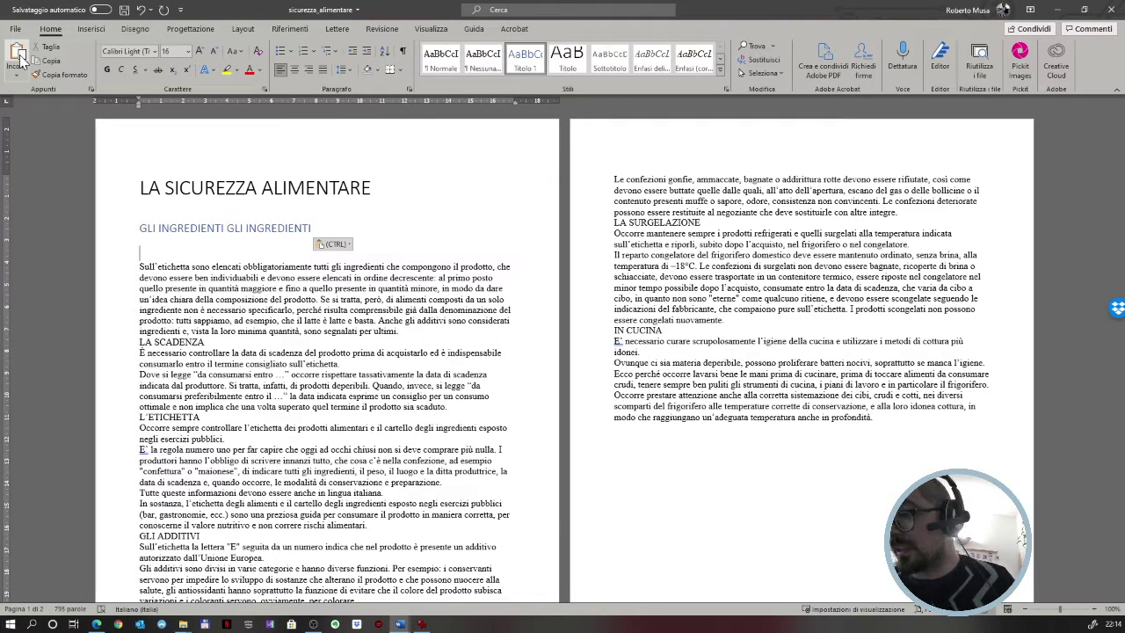
key(ctrl+z)
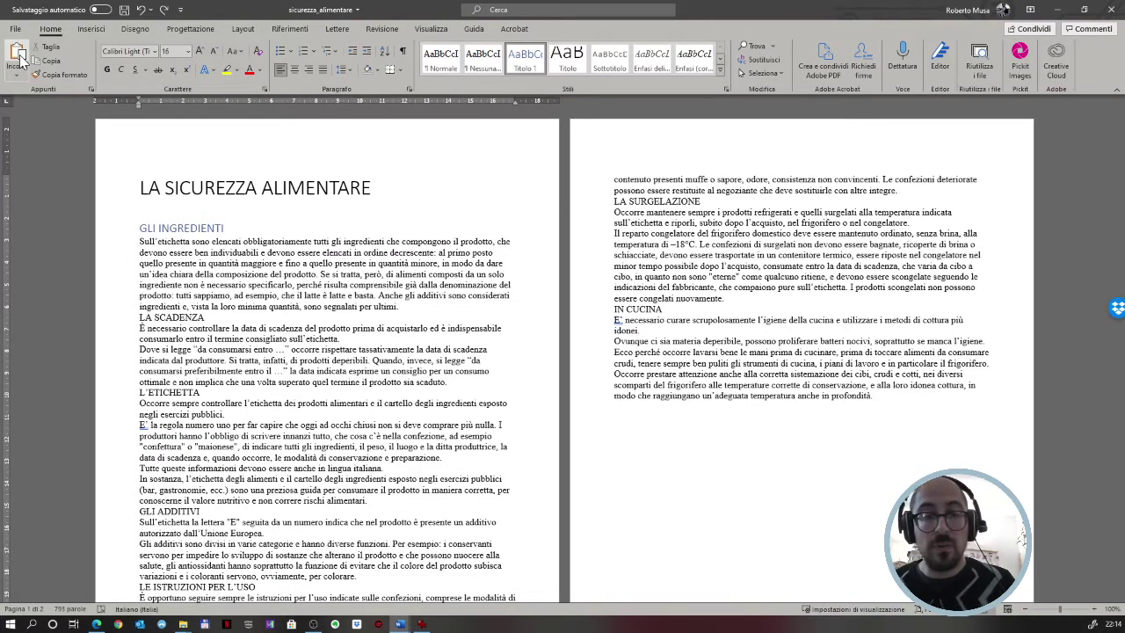
key(ctrl+shift+Left)
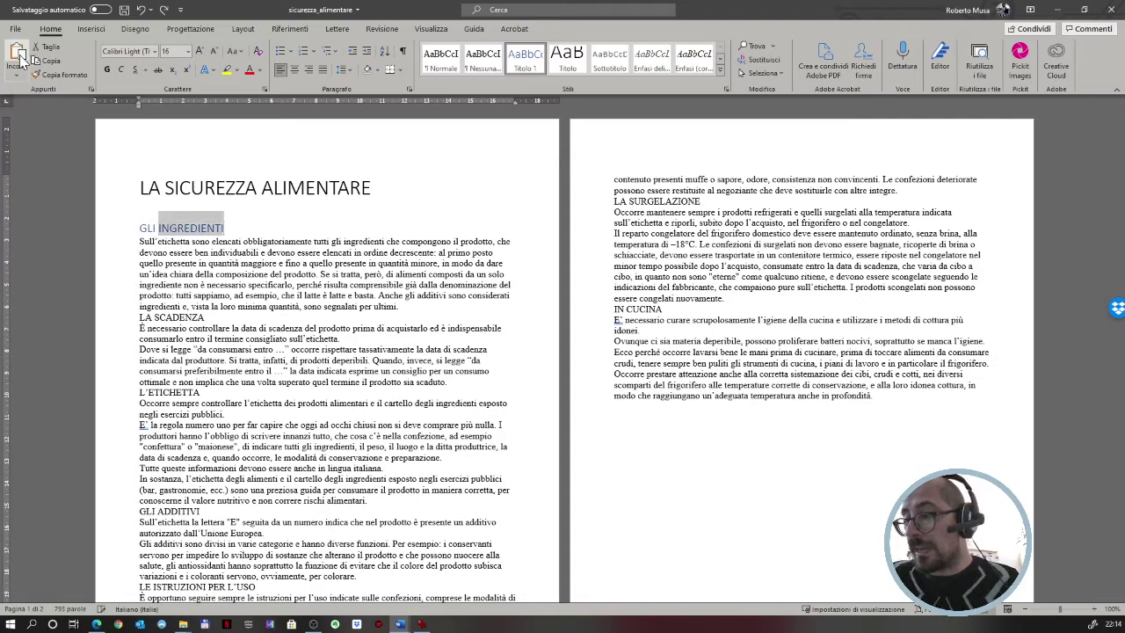
key(ctrl+shift+Left)
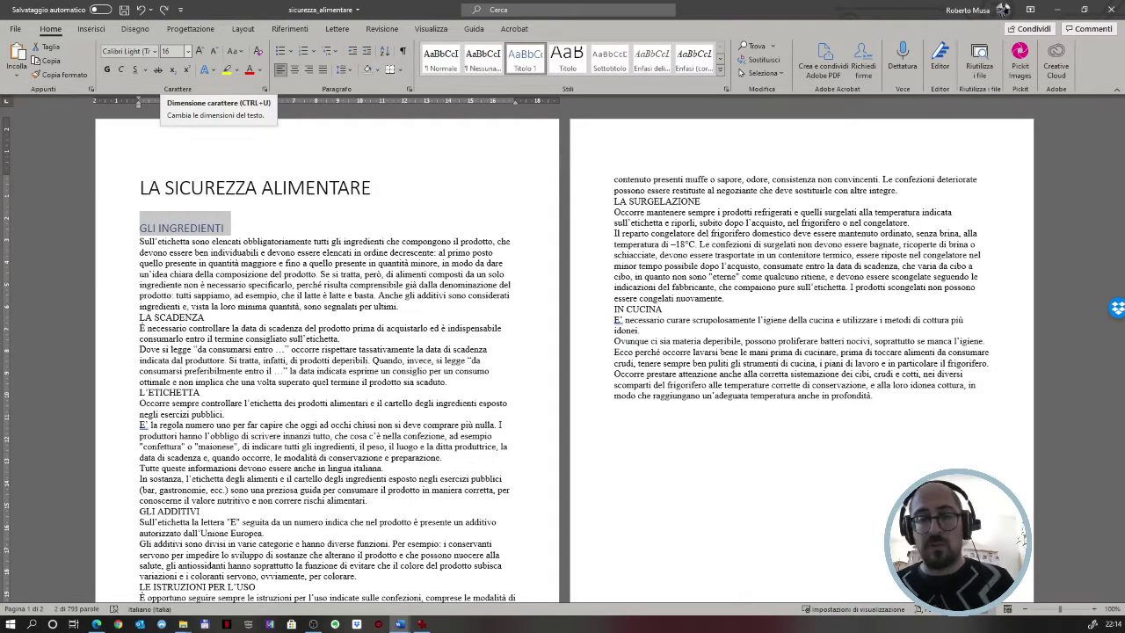
Copy the heading formatting onto LA SCADENZA, L'ETICHETTA and GLI ADDITIVI with Format Painter.
click(59, 75)
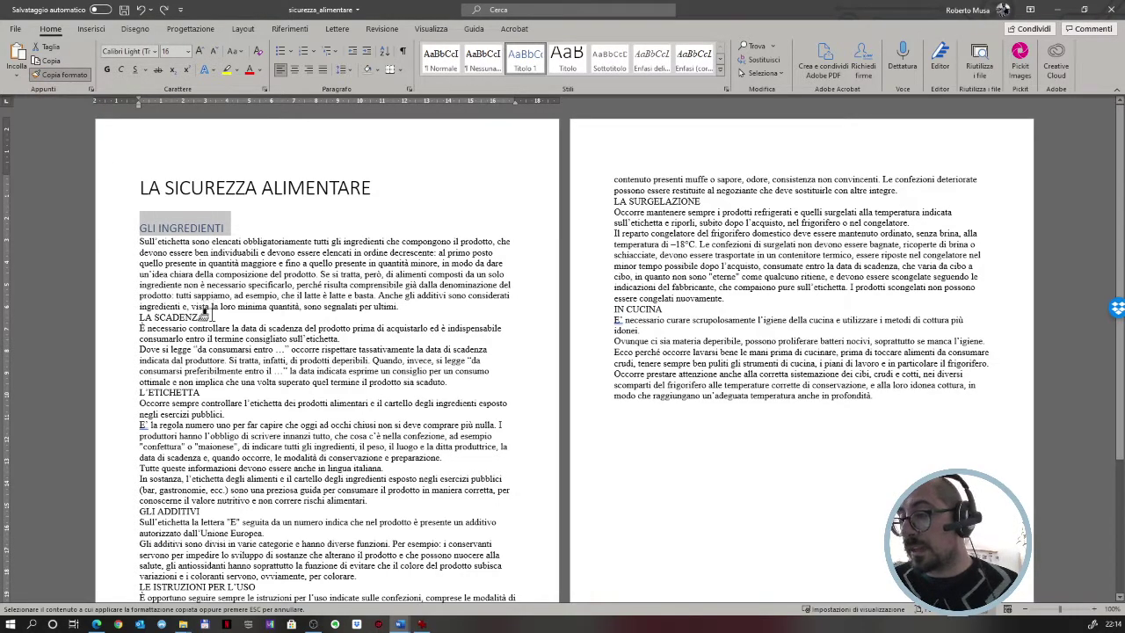
drag(204, 318, 129, 317)
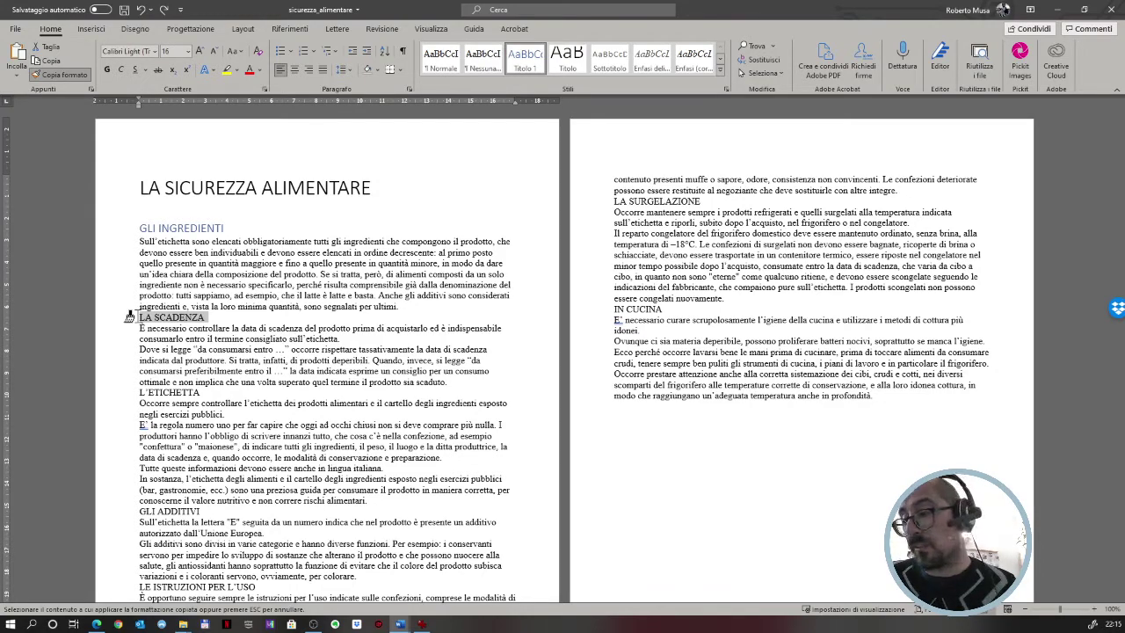
drag(129, 316, 129, 316)
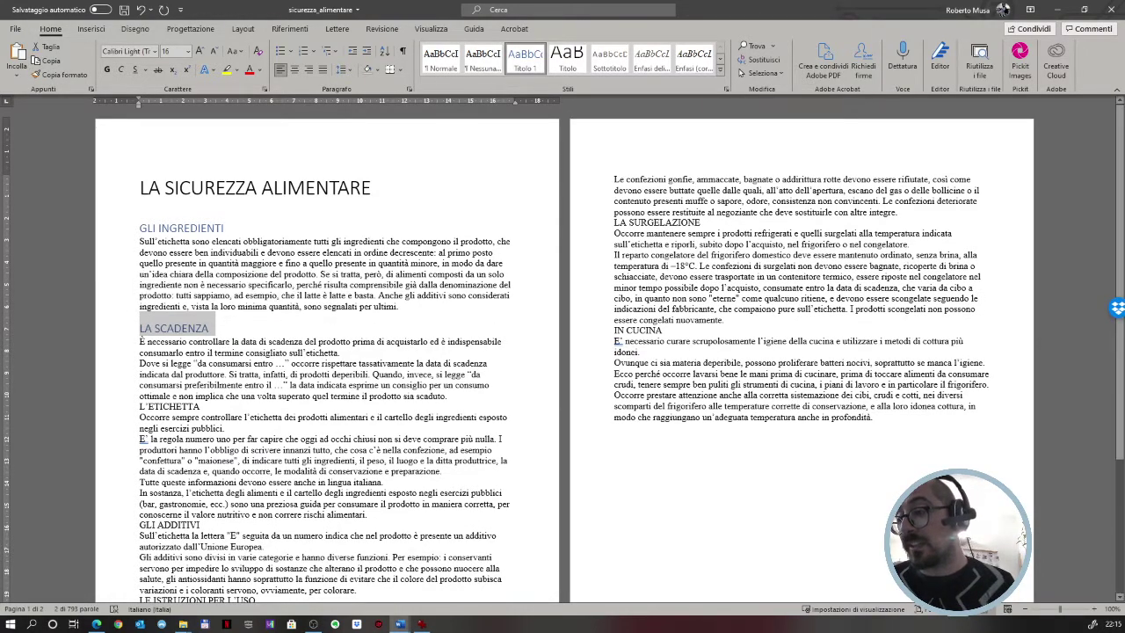
click(64, 75)
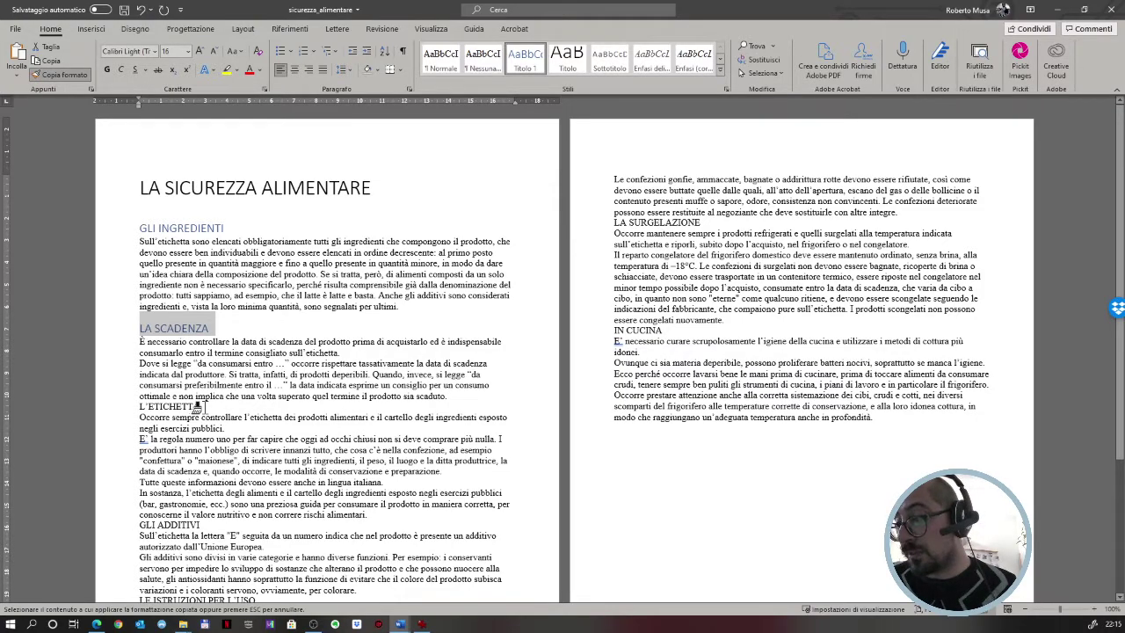
drag(202, 407, 132, 407)
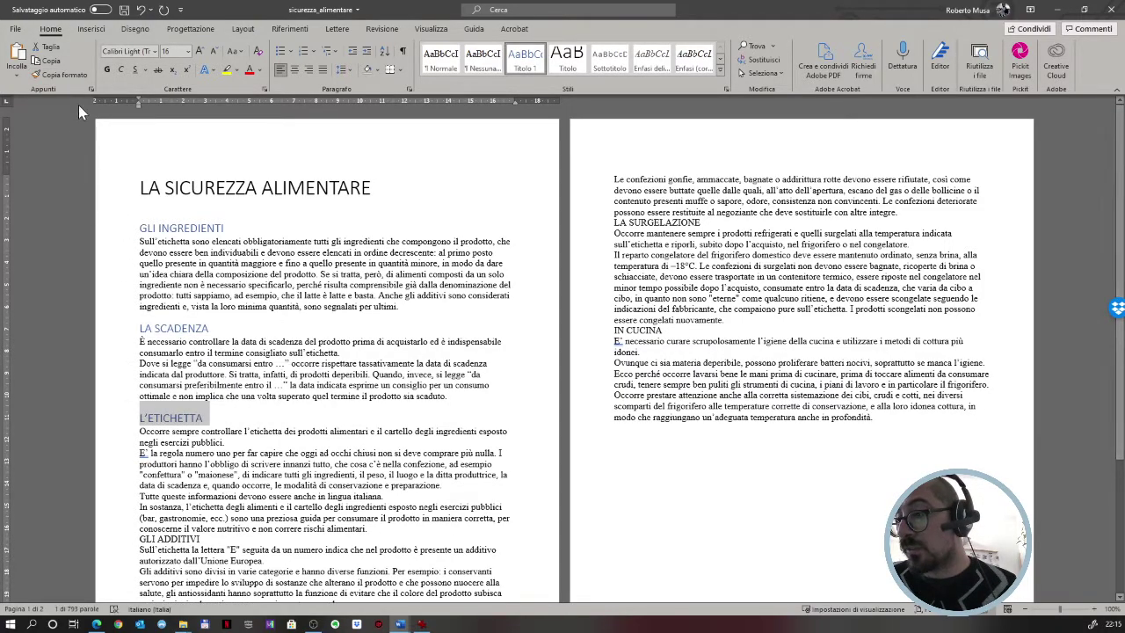
click(64, 75)
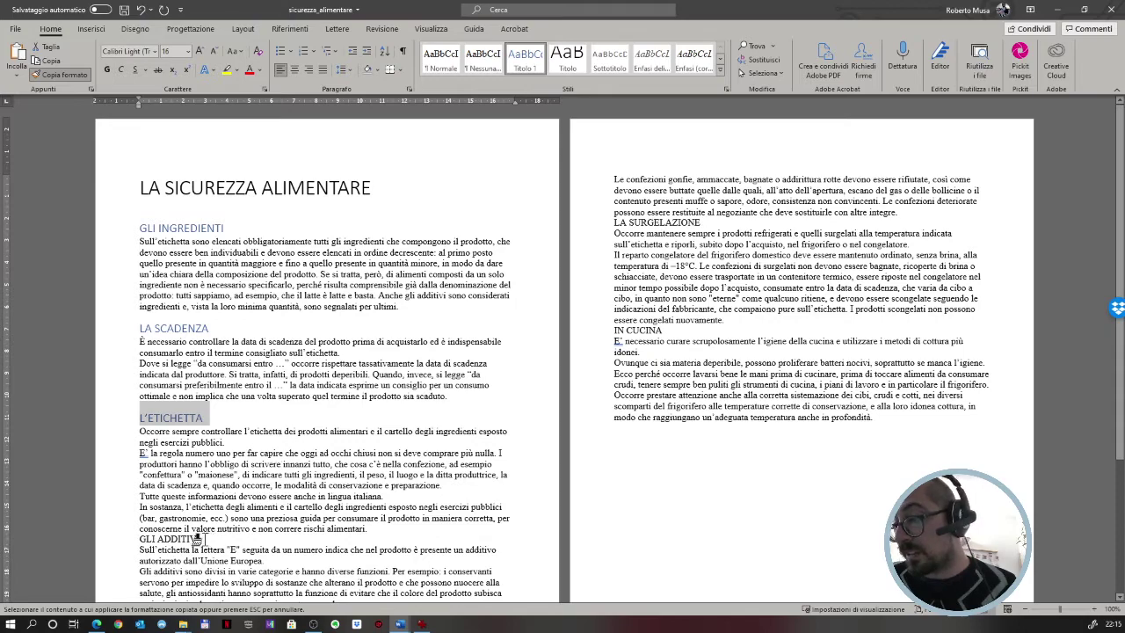
drag(202, 539, 130, 539)
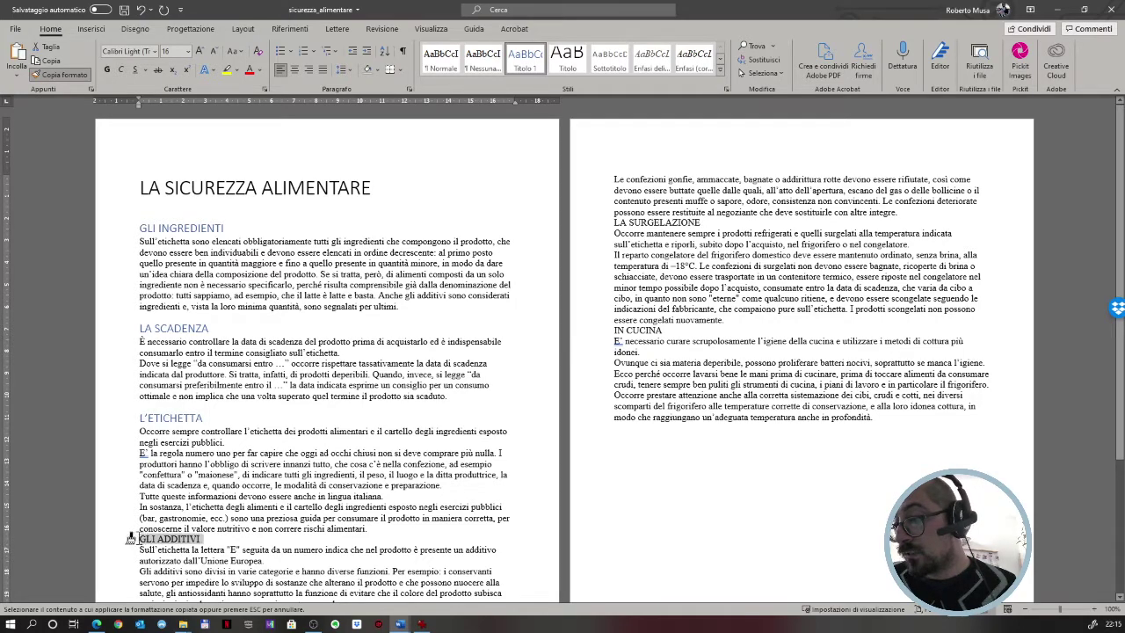
scroll(138, 545, down, 2)
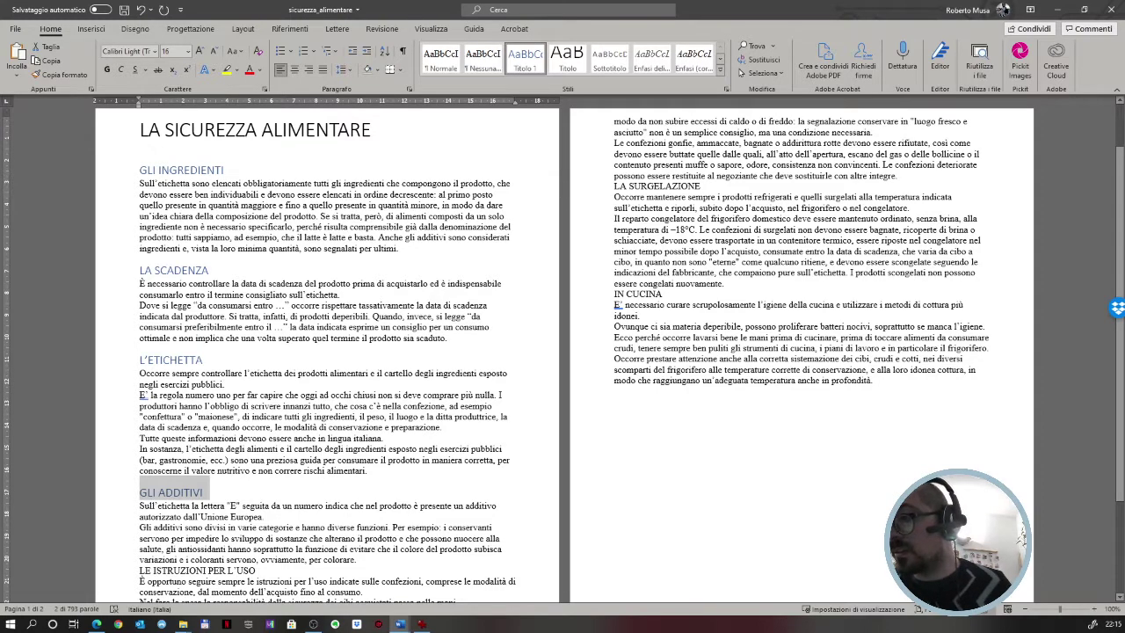
Format-paint LE ISTRUZIONI PER L'USO, IN CUCINA and LA SURGELAZIONE as the same heading.
click(65, 75)
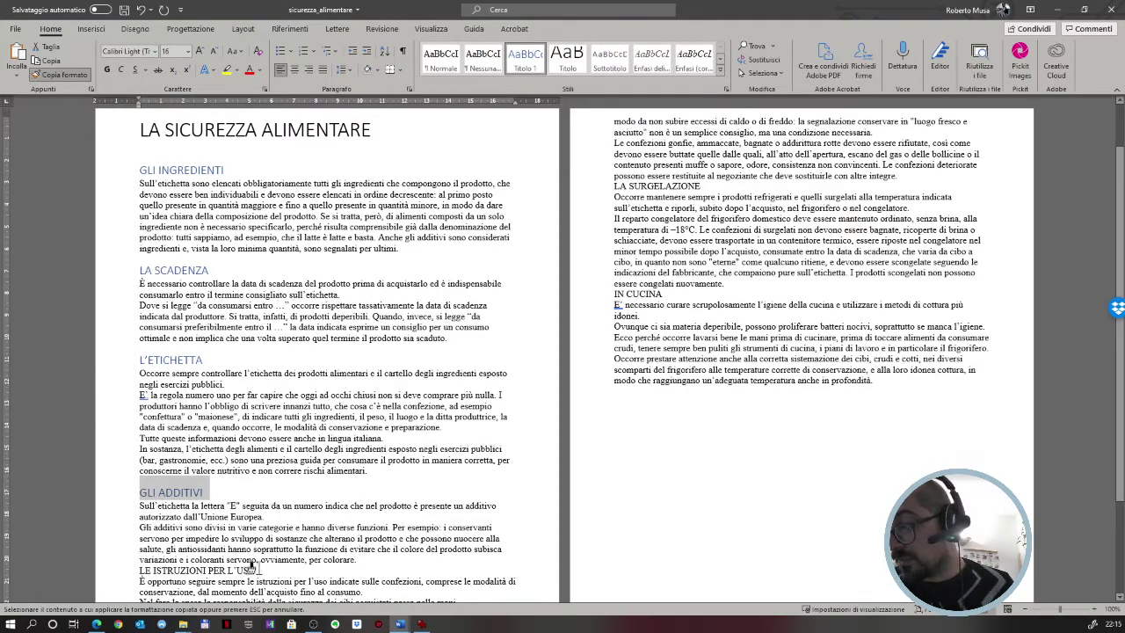
drag(258, 569, 132, 572)
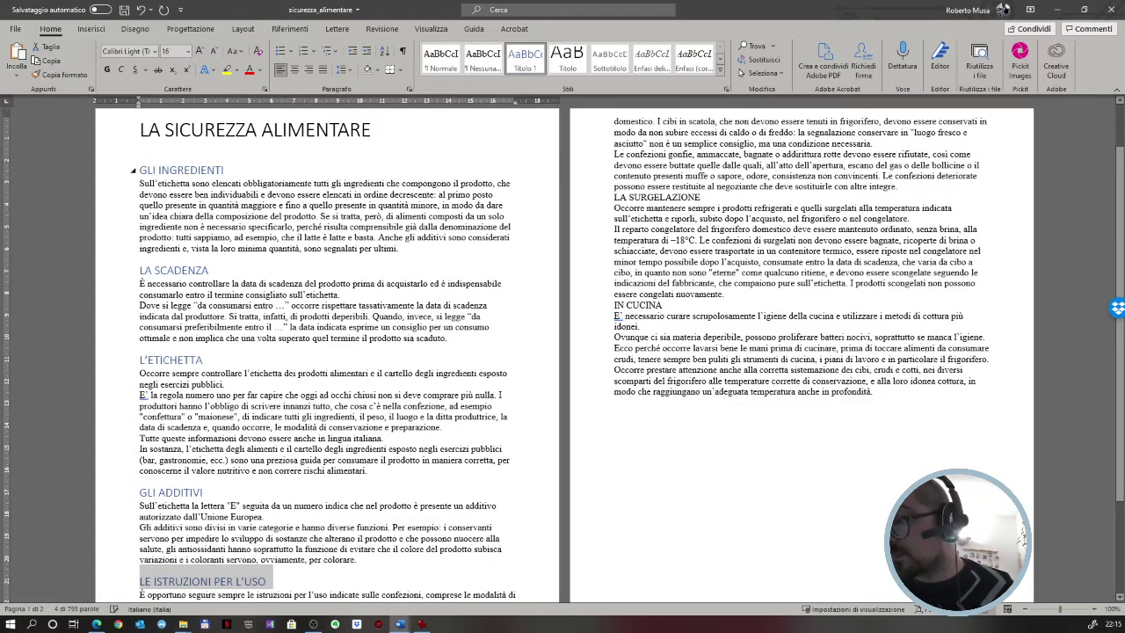
click(65, 75)
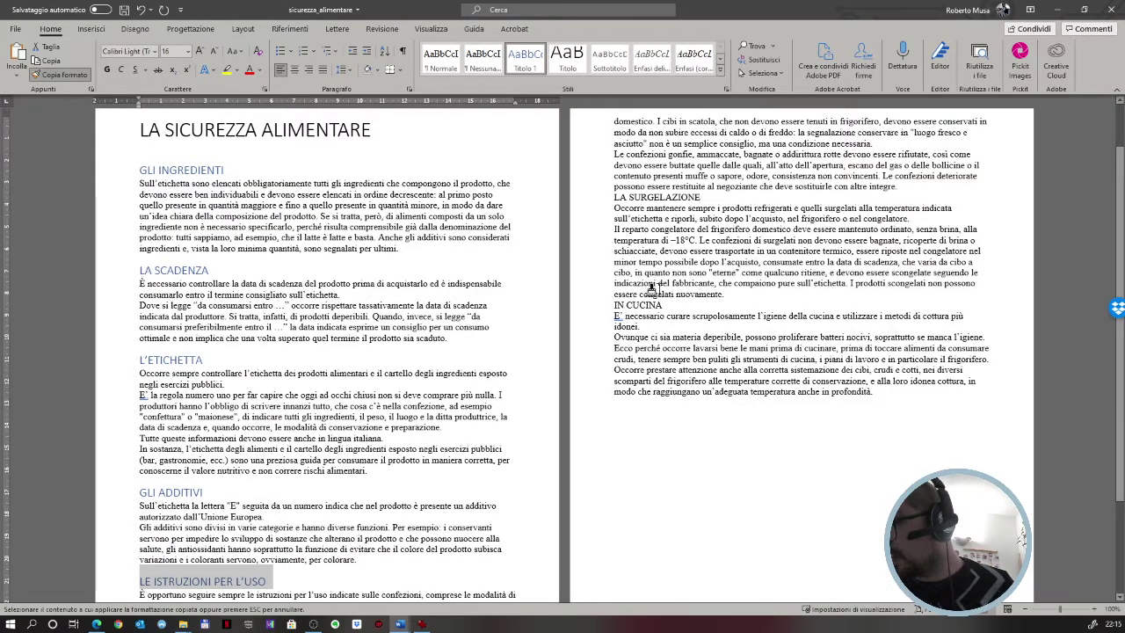
drag(665, 305, 613, 305)
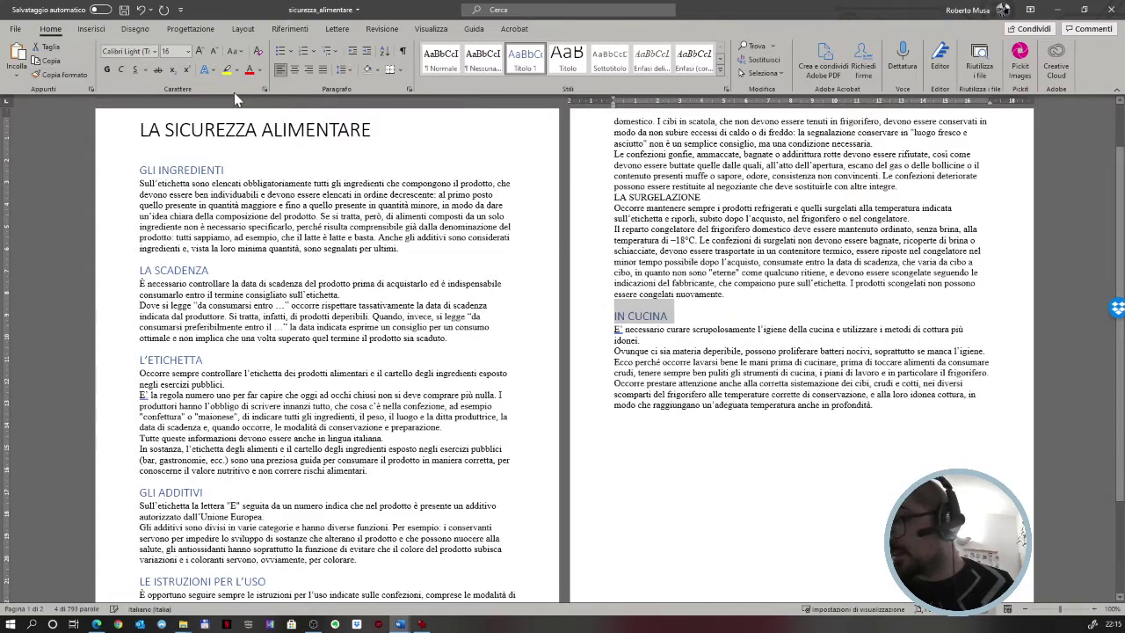
click(64, 75)
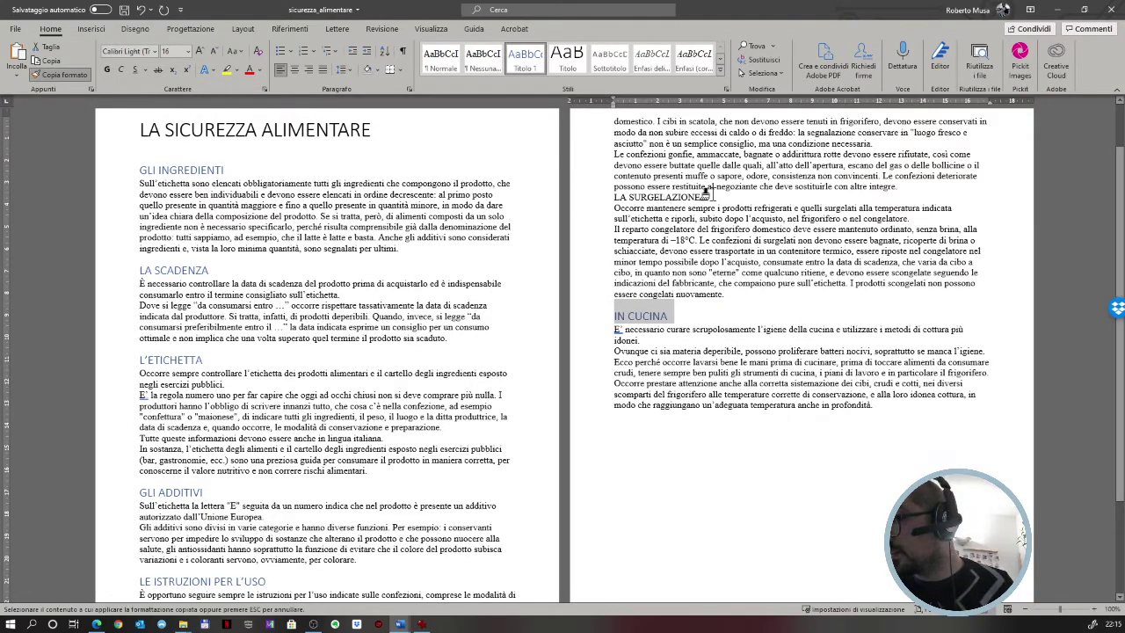
drag(705, 195, 606, 198)
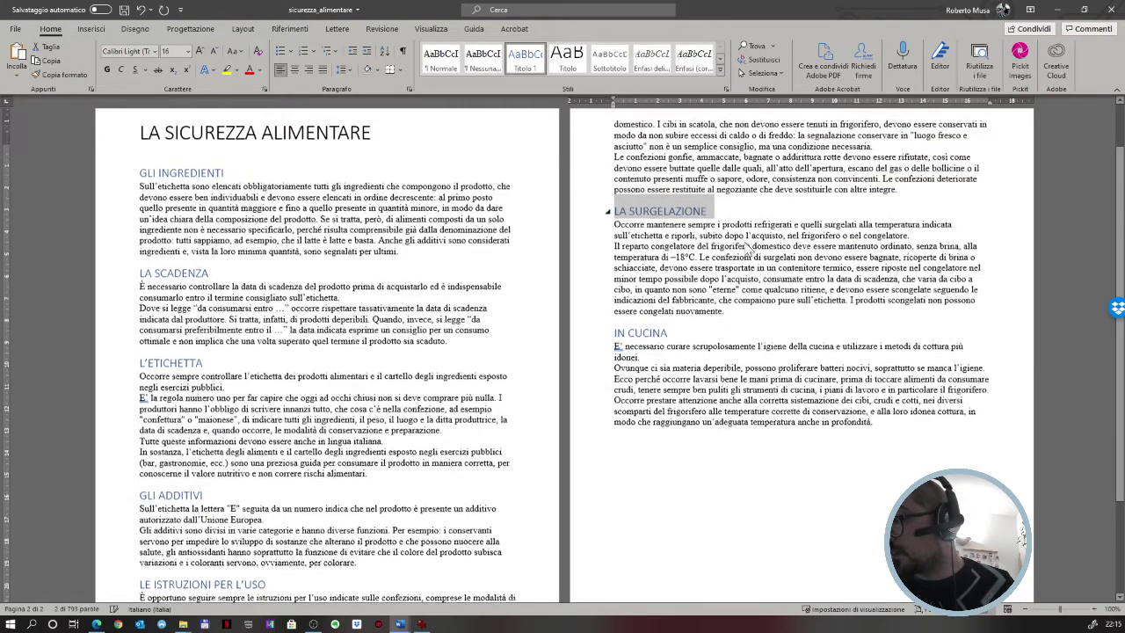
scroll(746, 251, down, 3)
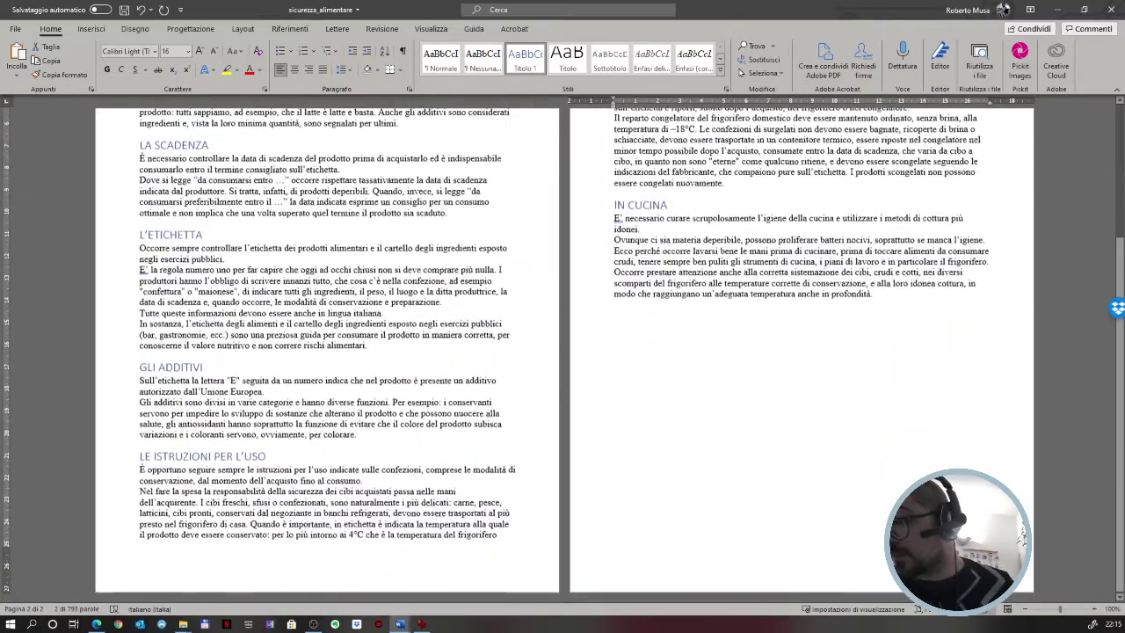
scroll(746, 250, up, 4)
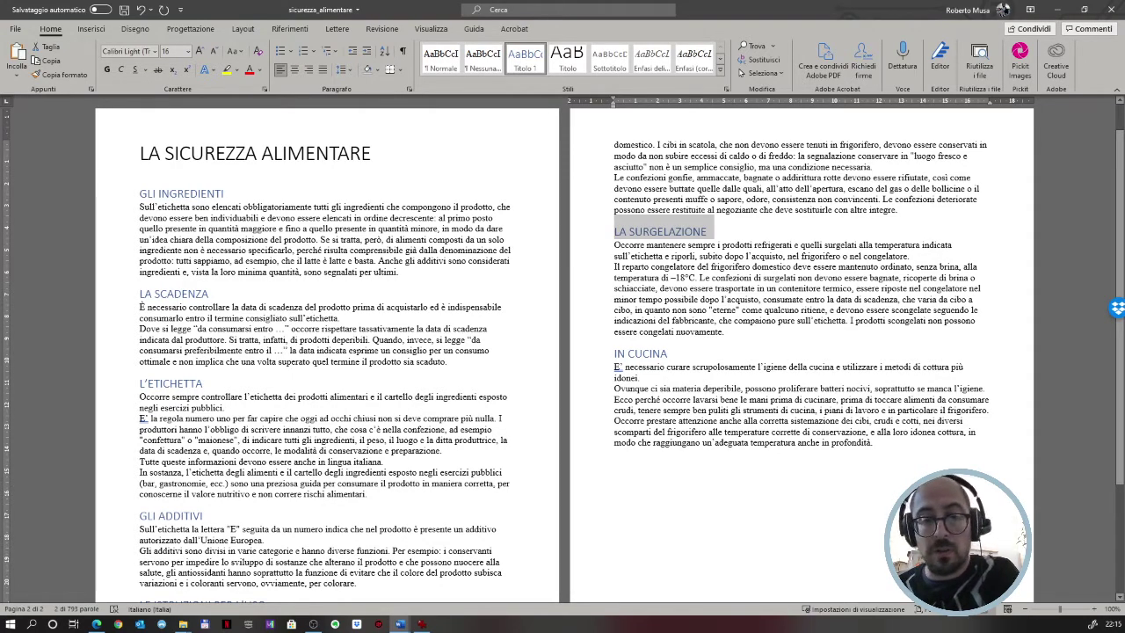
click(209, 239)
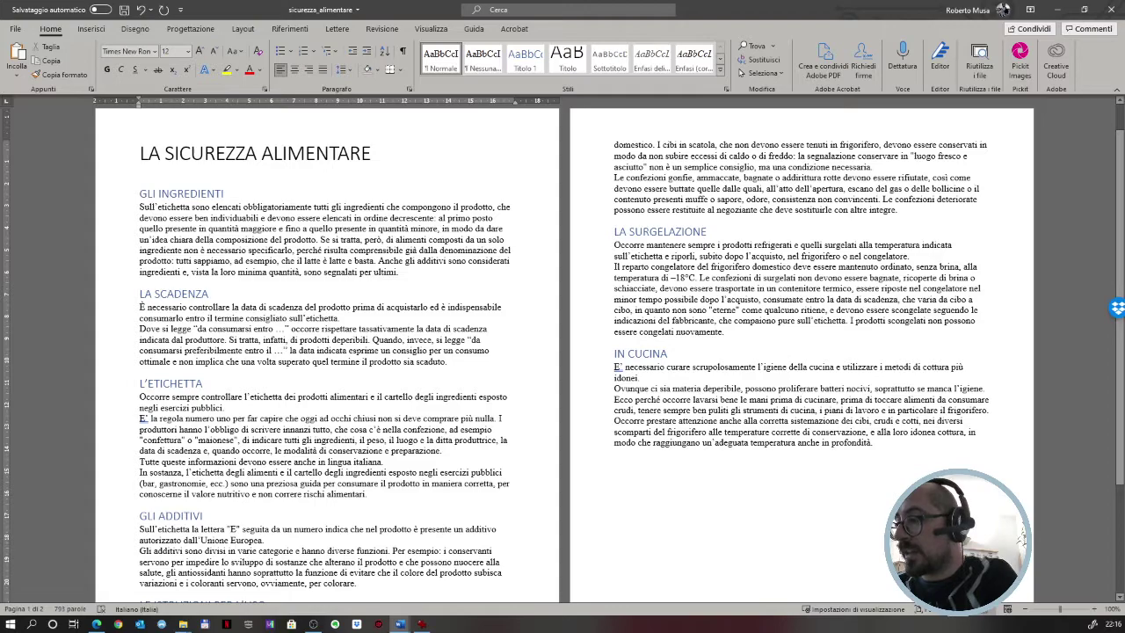
drag(399, 273, 120, 212)
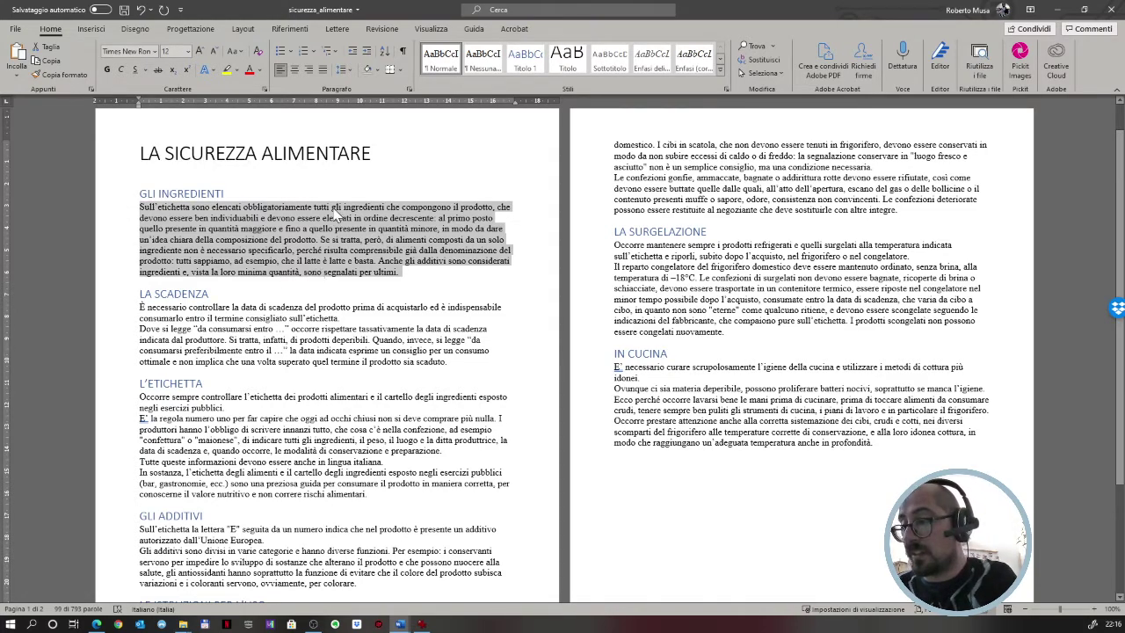
click(299, 70)
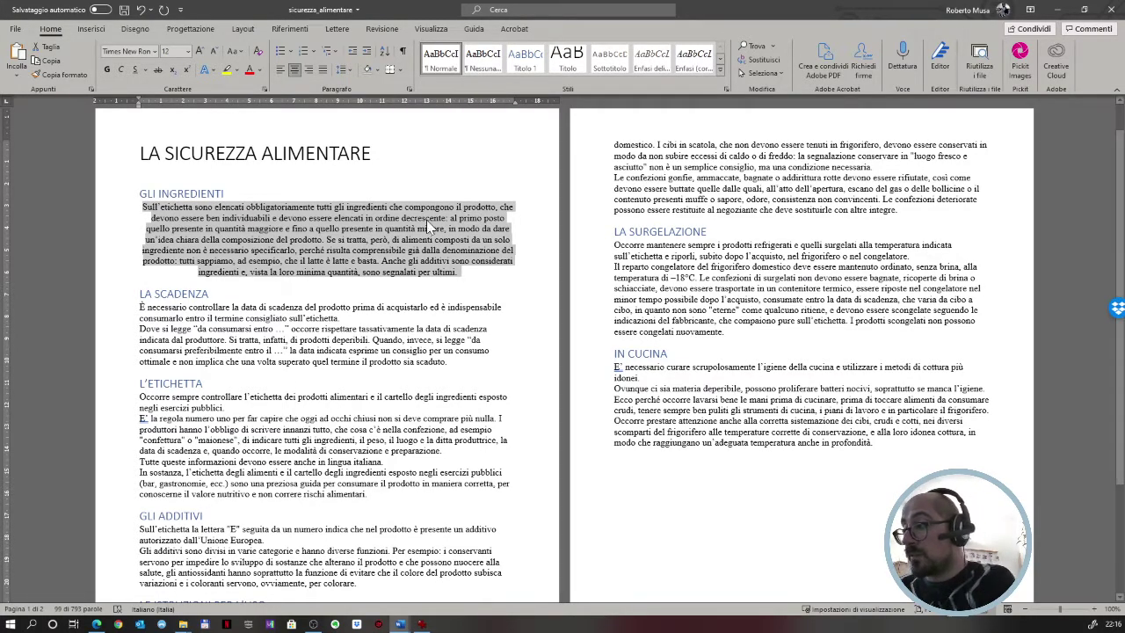
click(473, 276)
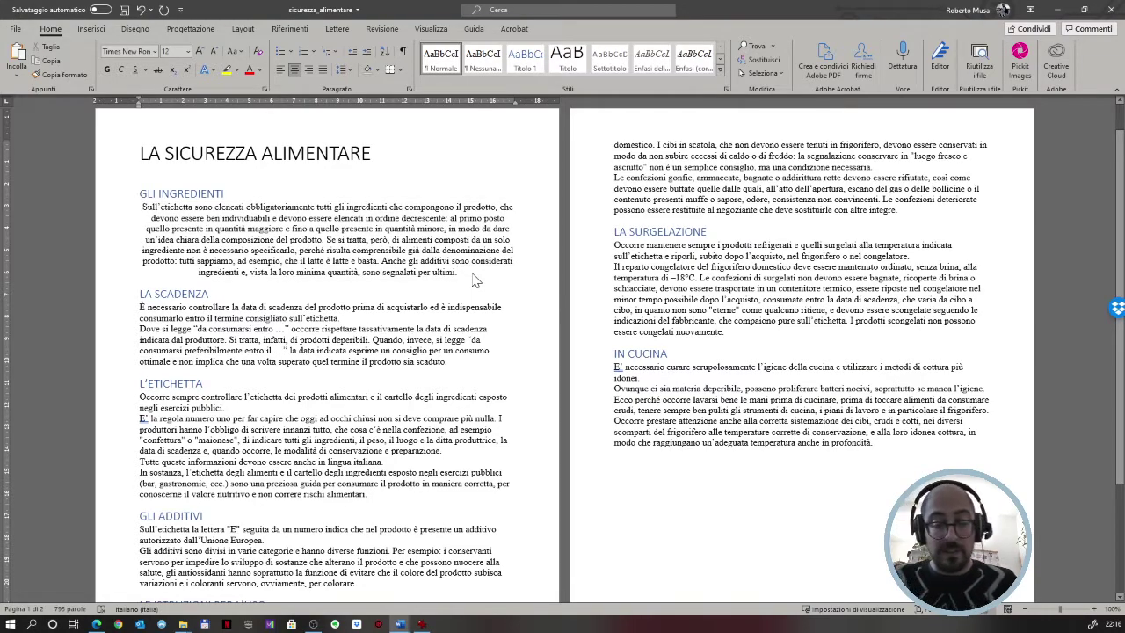
text( sdkfjasfjhbssdf)
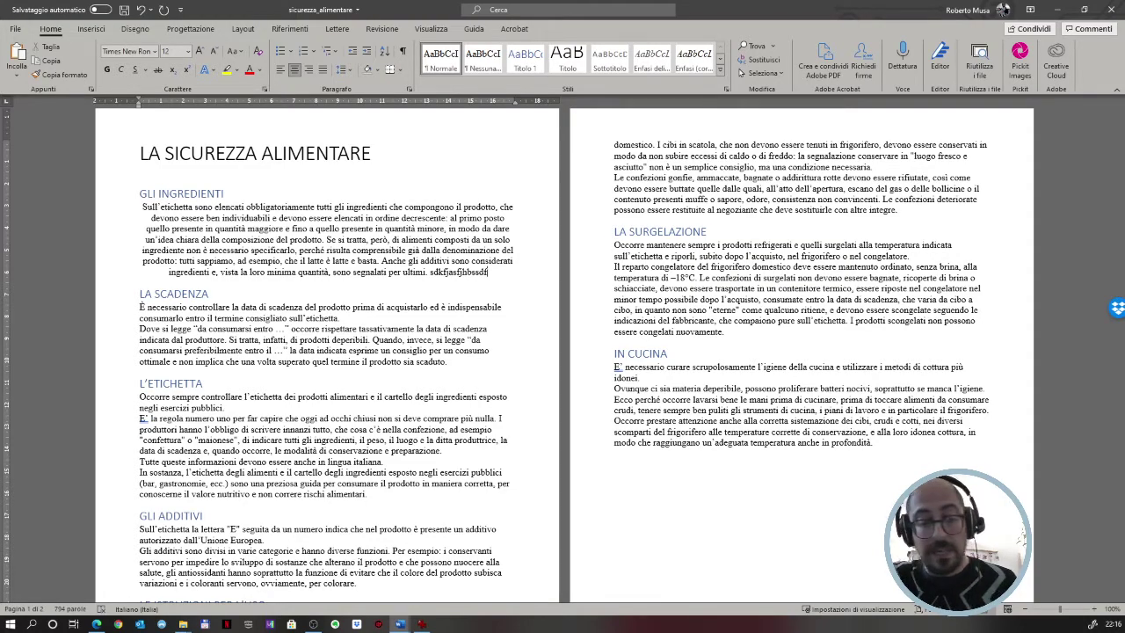
double_click(473, 275)
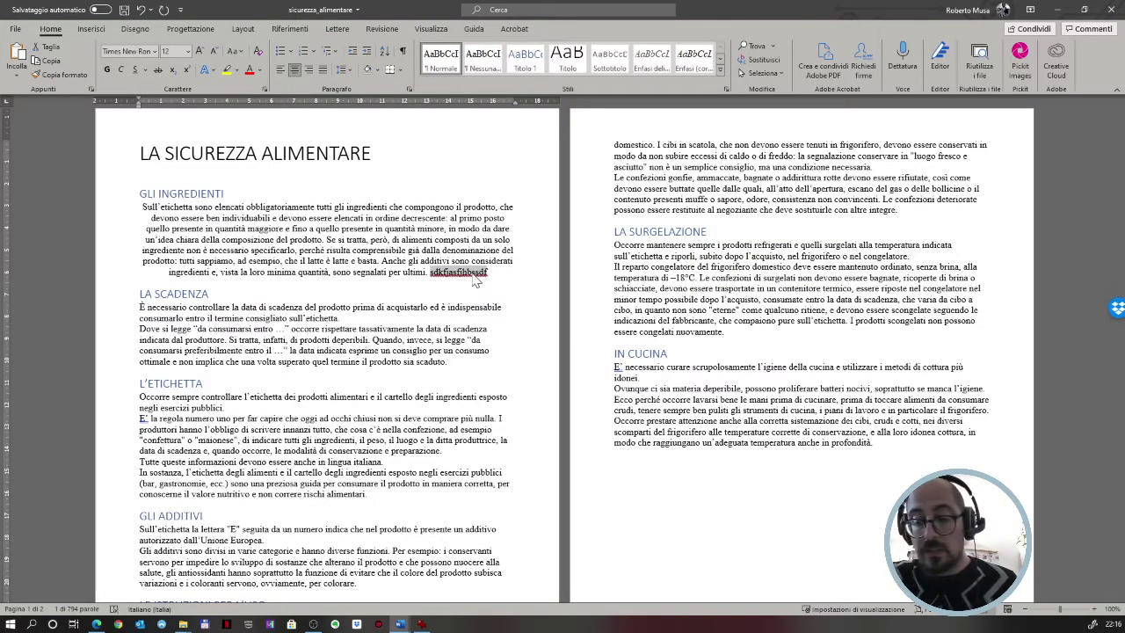
key(BackSpace)
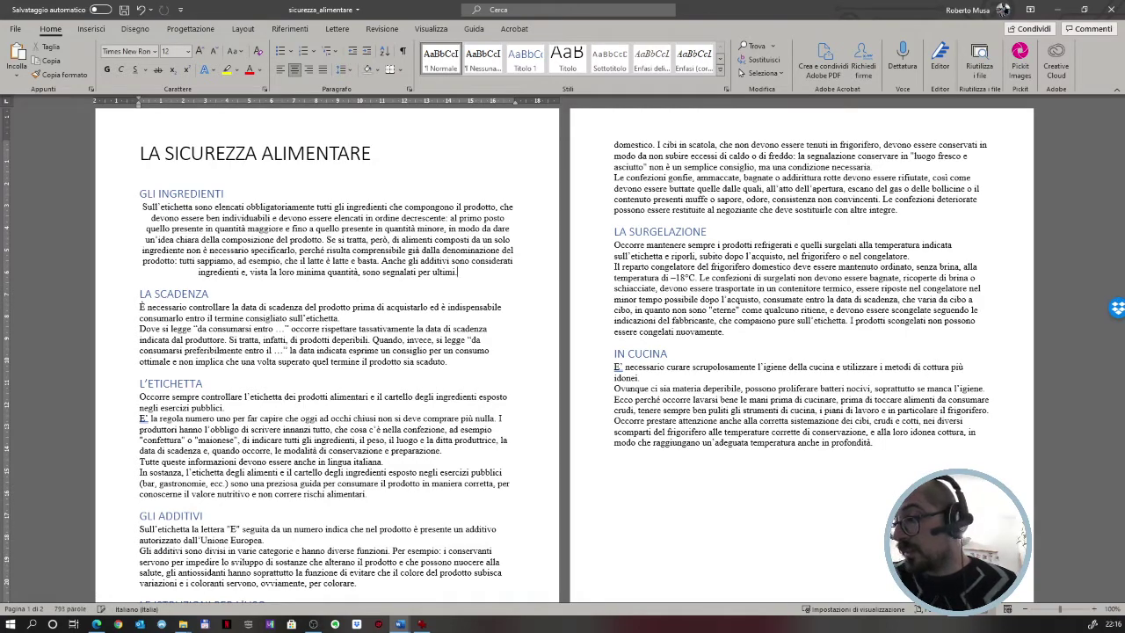
click(282, 67)
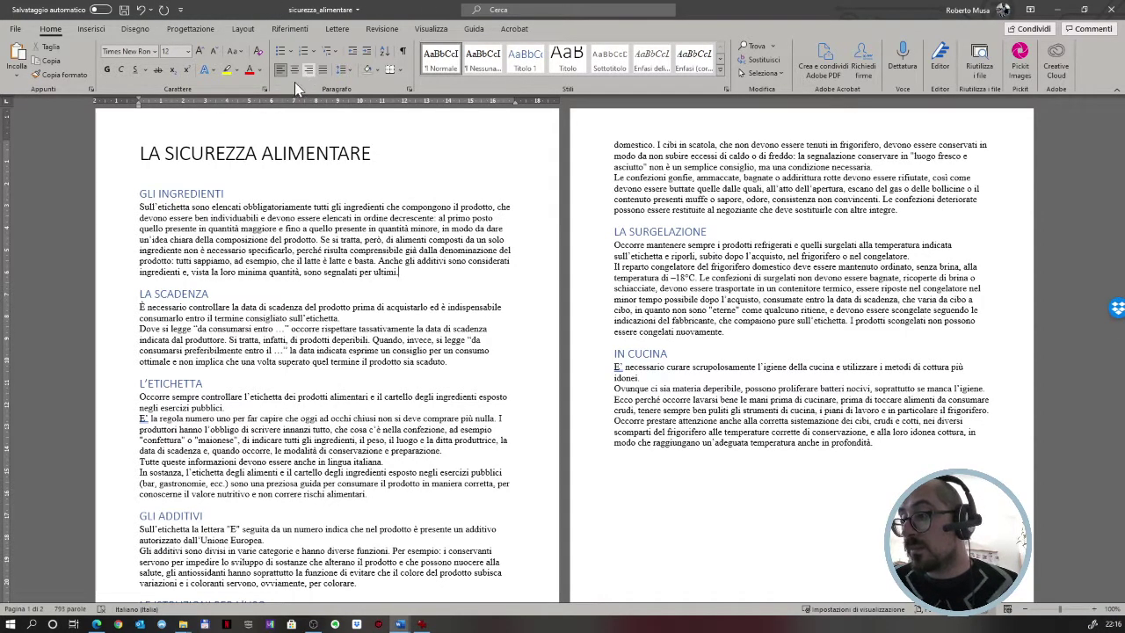
click(307, 73)
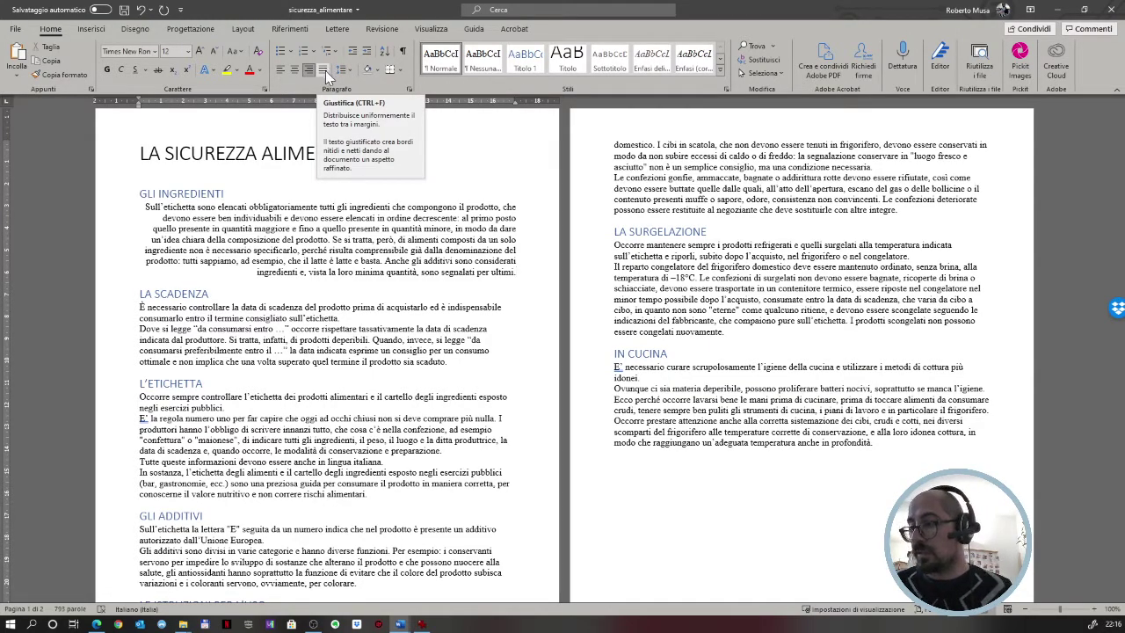
click(326, 70)
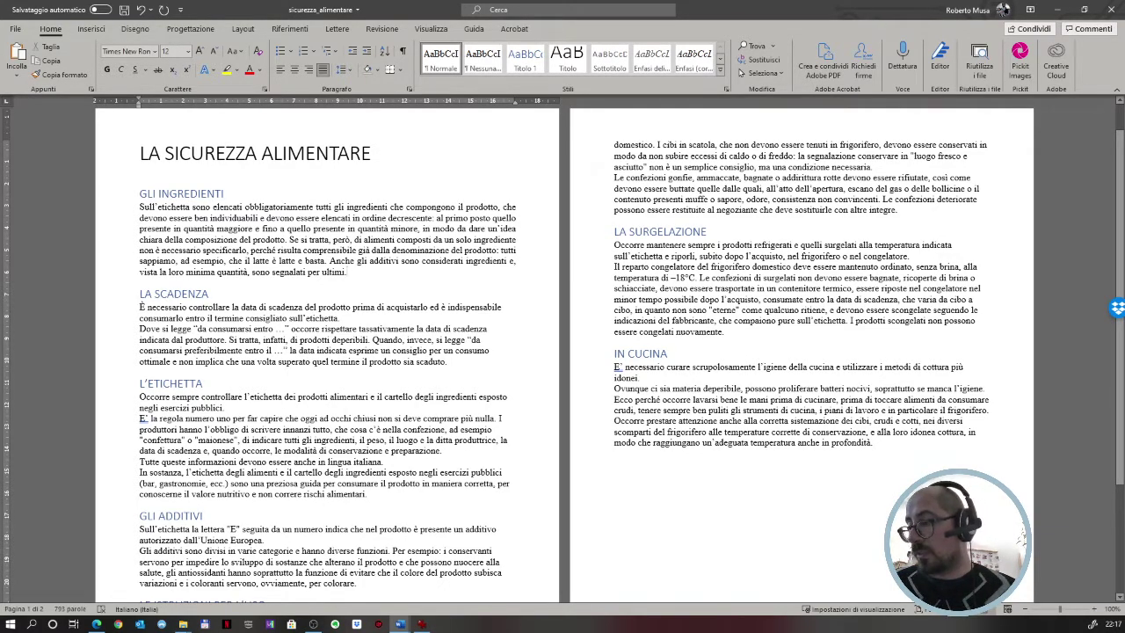
key(ctrl+shift+Left)
key(shift+Up)
key(shift+Up)
key(shift+Up)
key(shift+Up)
key(shift+Up)
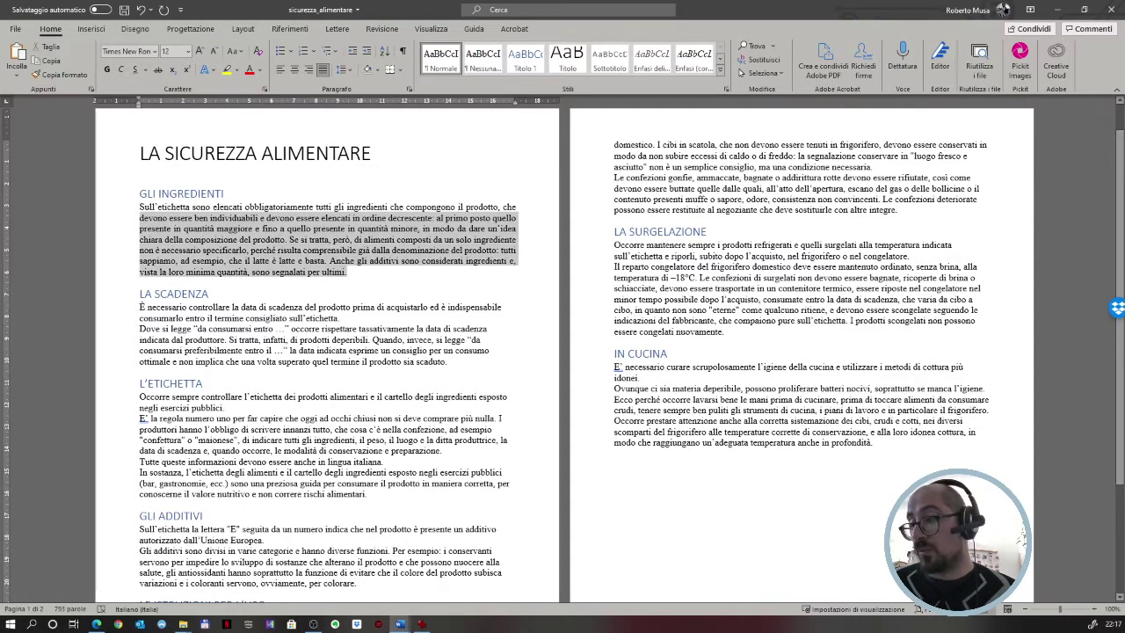
key(shift+Up)
key(shift+Home)
double_click(124, 219)
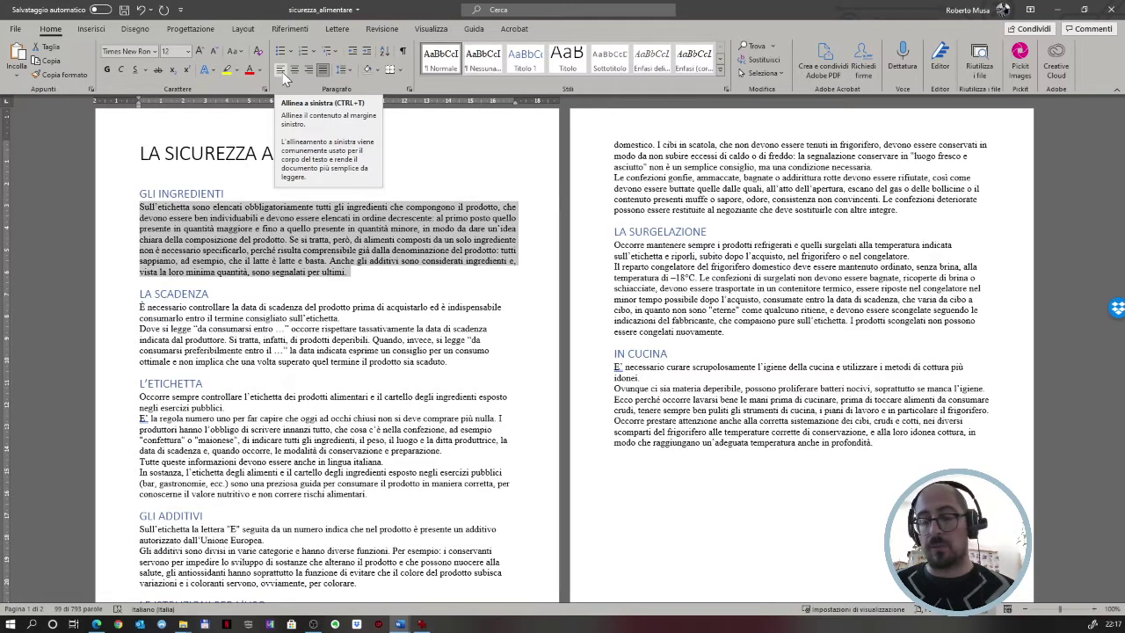
click(282, 72)
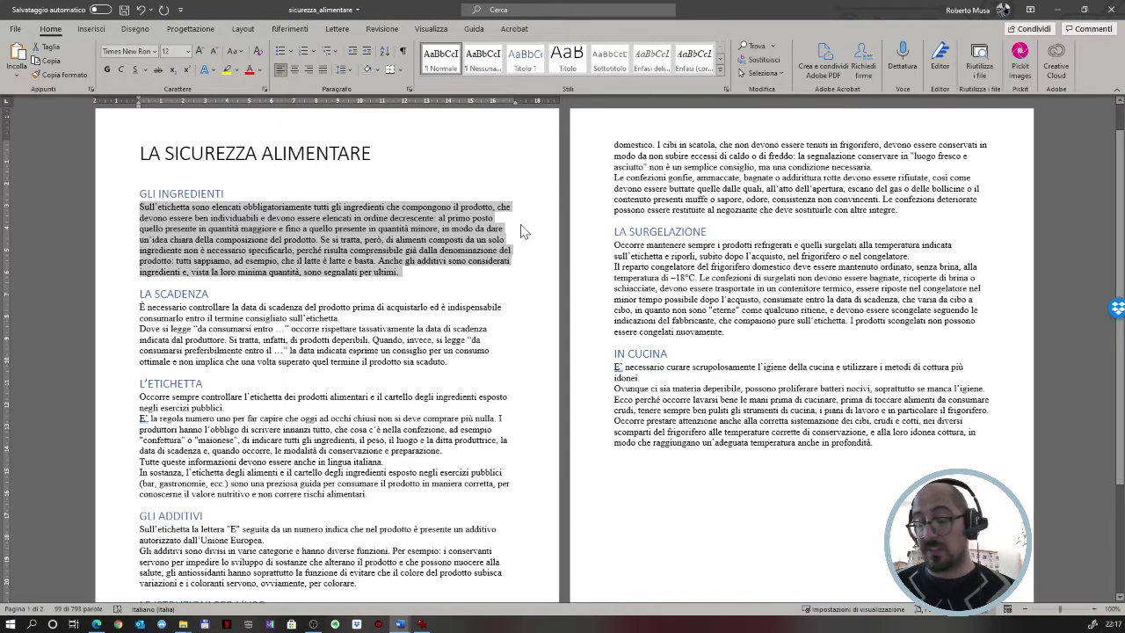
click(495, 218)
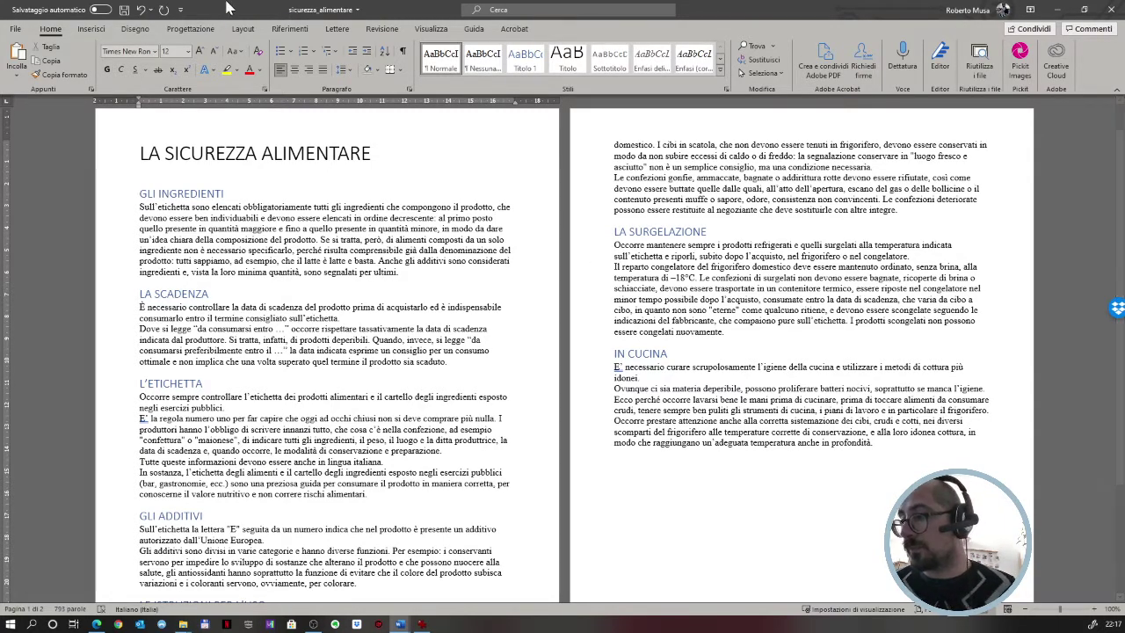
click(398, 272)
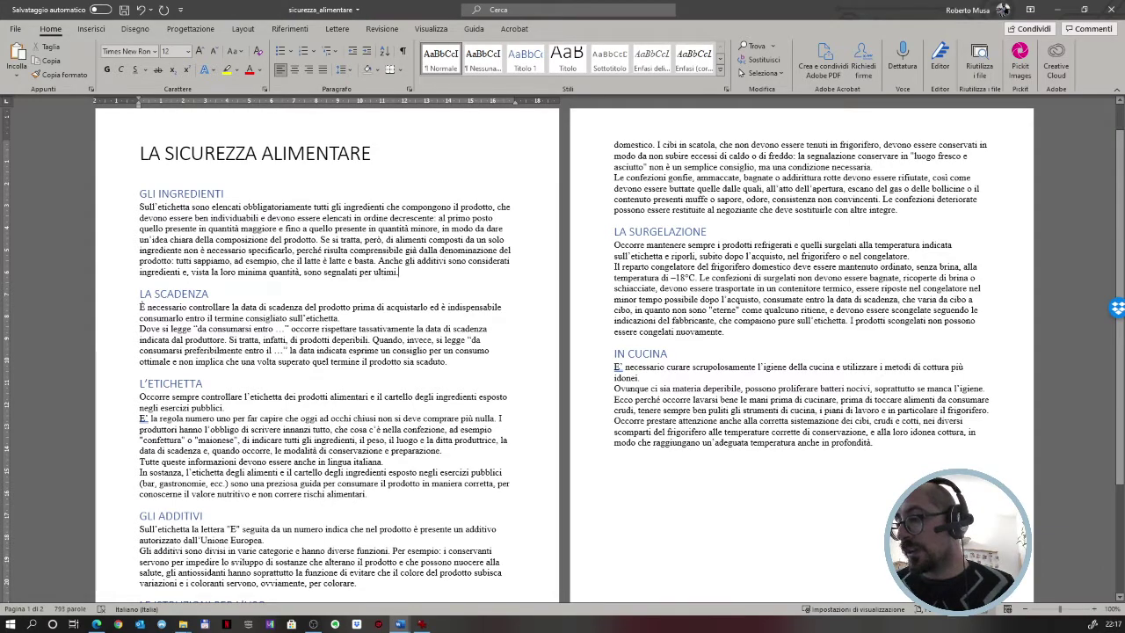
drag(398, 272, 139, 207)
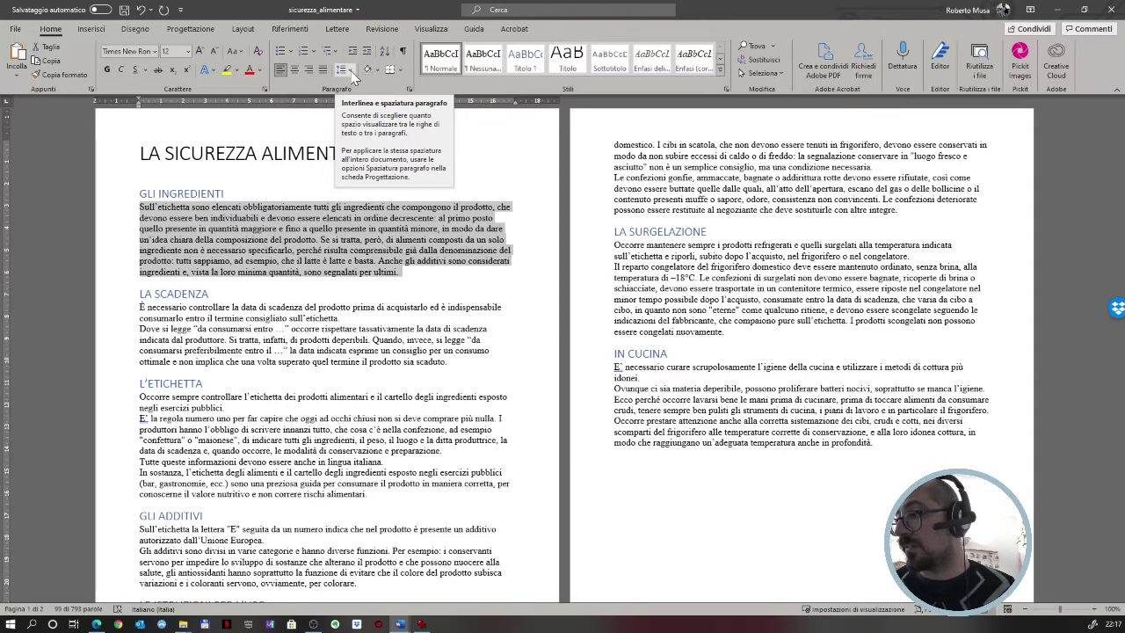
click(348, 72)
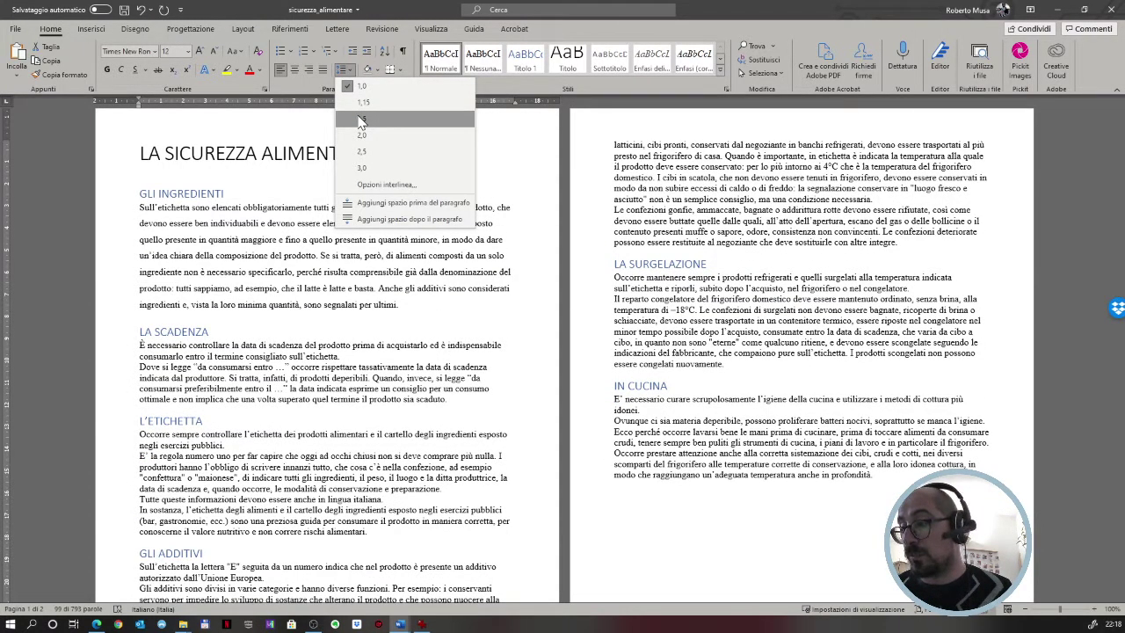
click(361, 121)
click(422, 306)
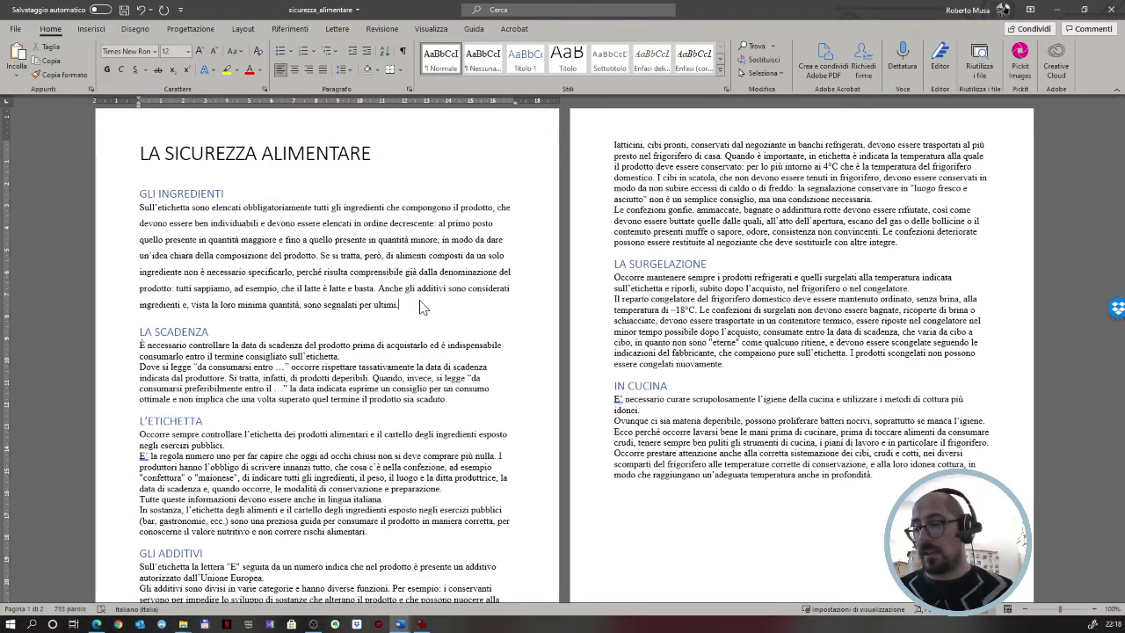
drag(422, 306, 139, 216)
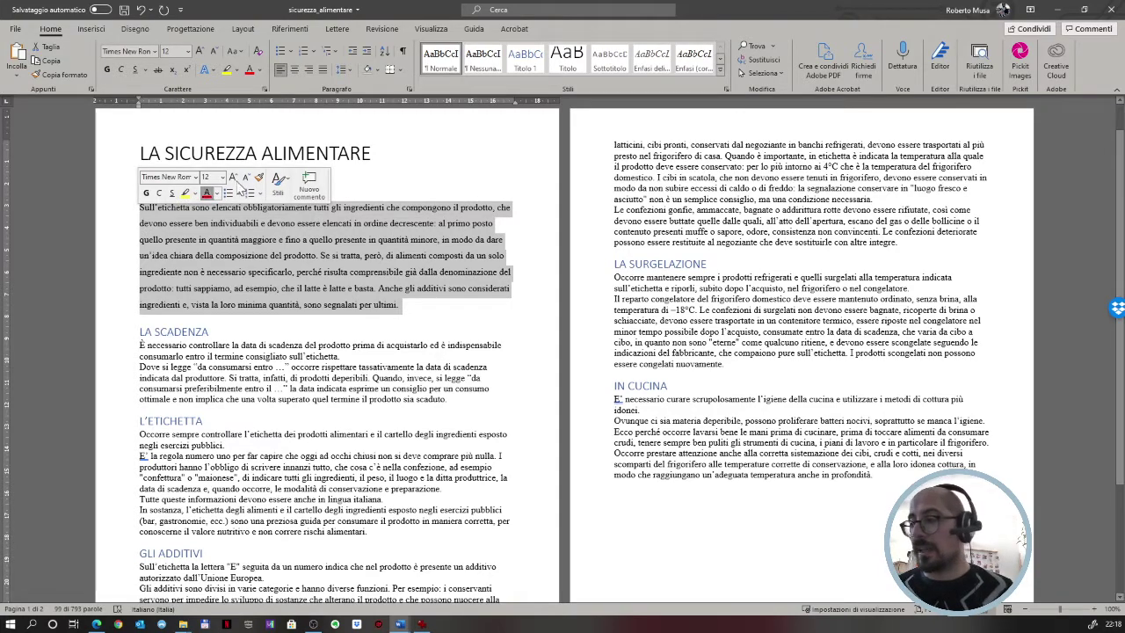
drag(139, 220, 139, 209)
click(349, 72)
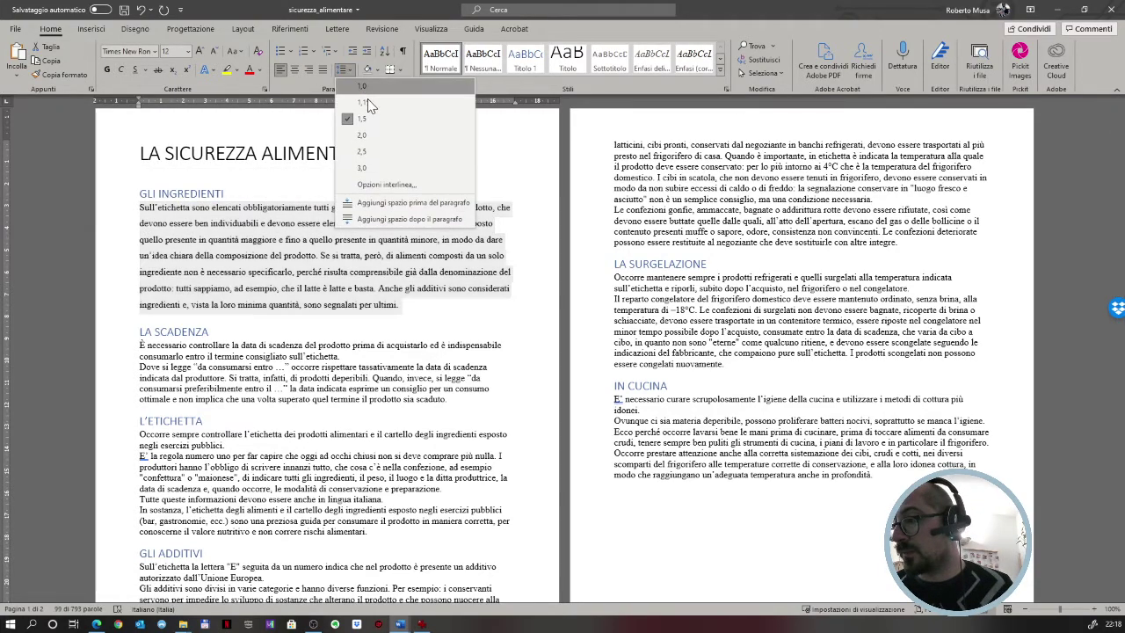
click(385, 91)
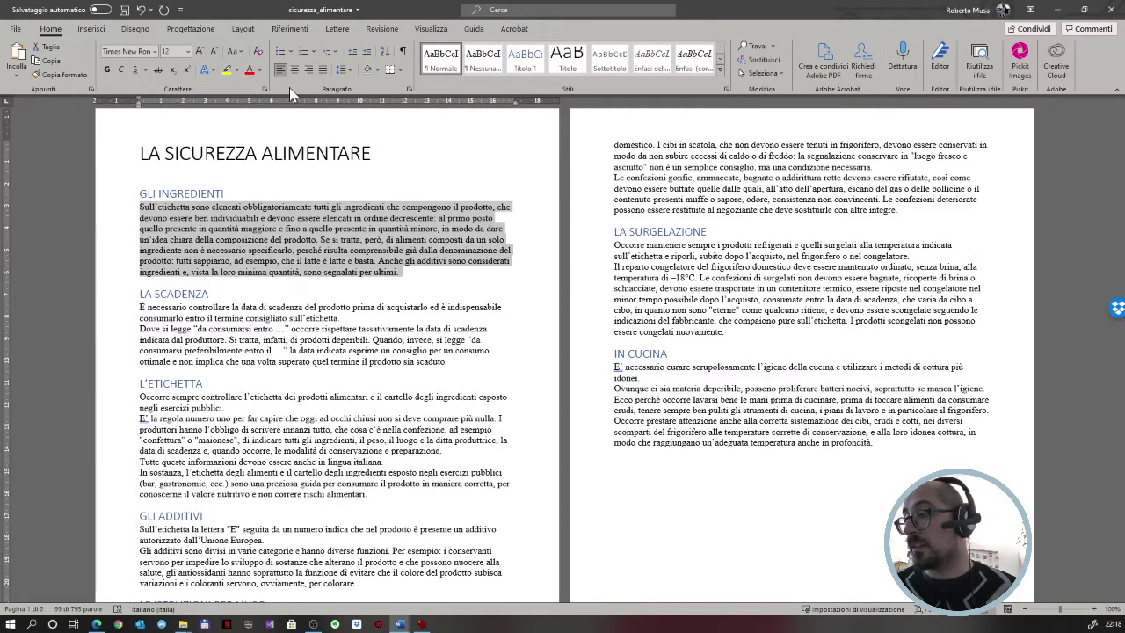
click(367, 53)
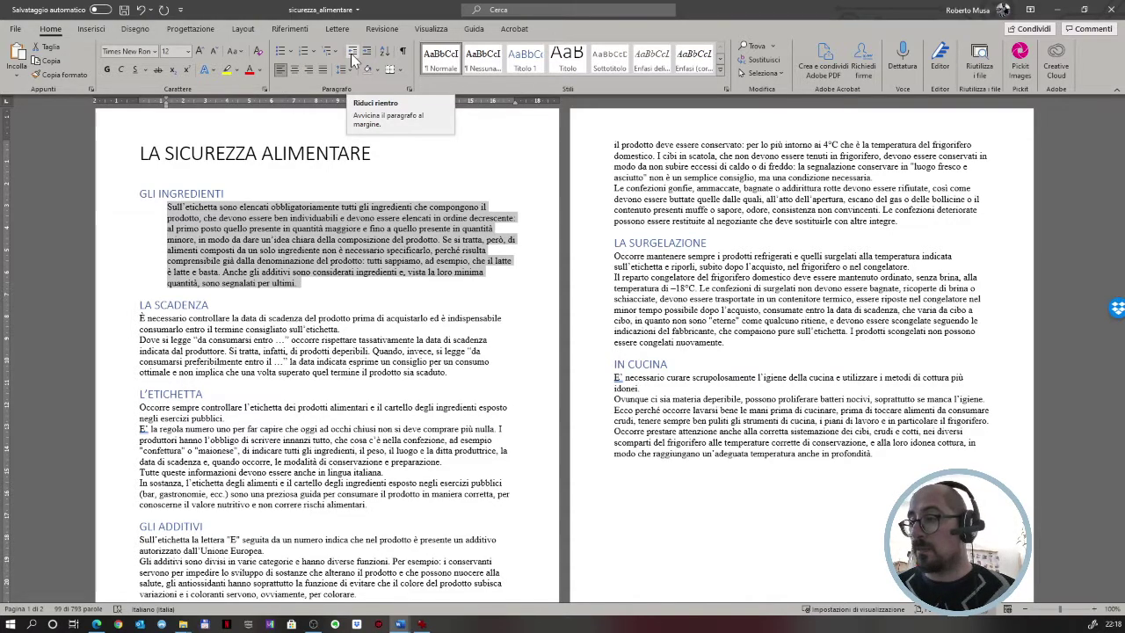
click(351, 58)
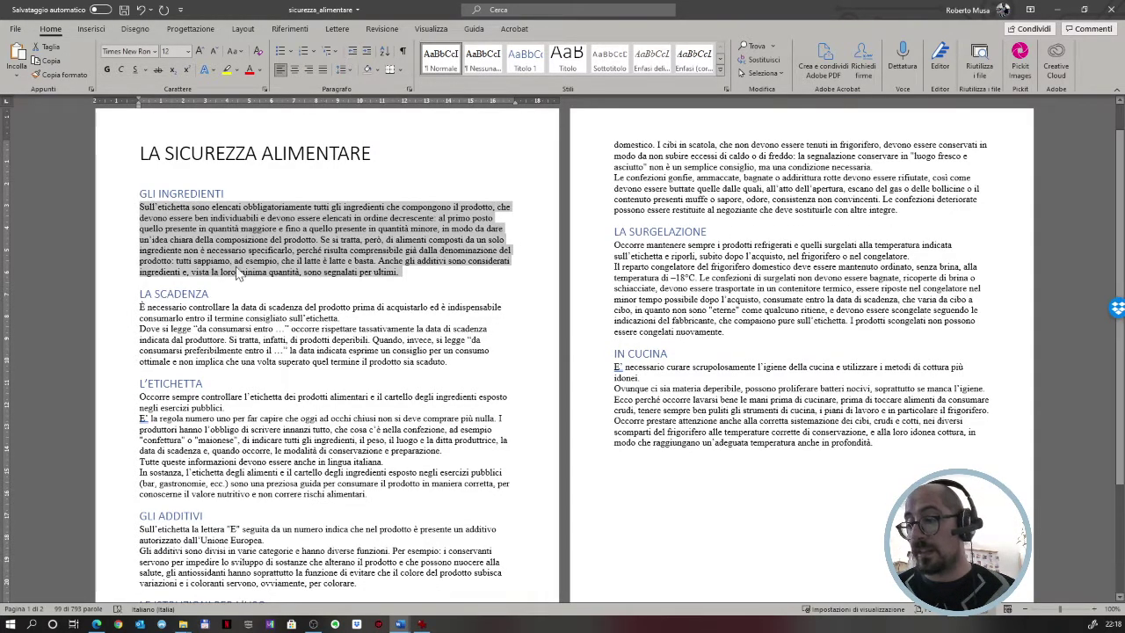
click(419, 281)
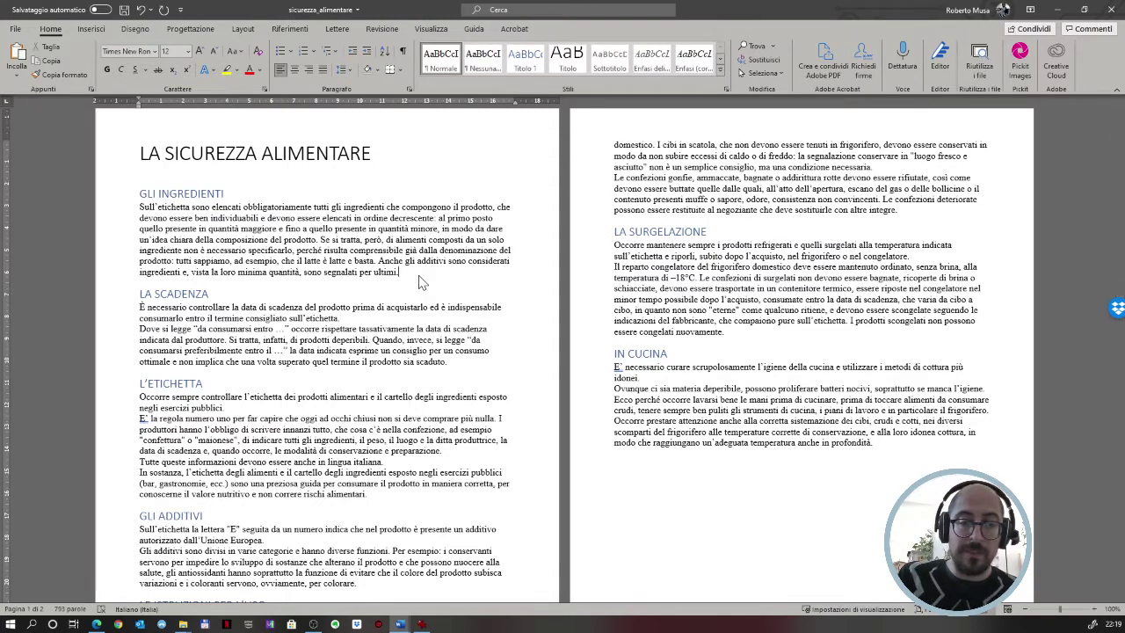
Start a bullet list with Primo elemento, Secondo elemento, Terzo and Quarto items.
key(Return)
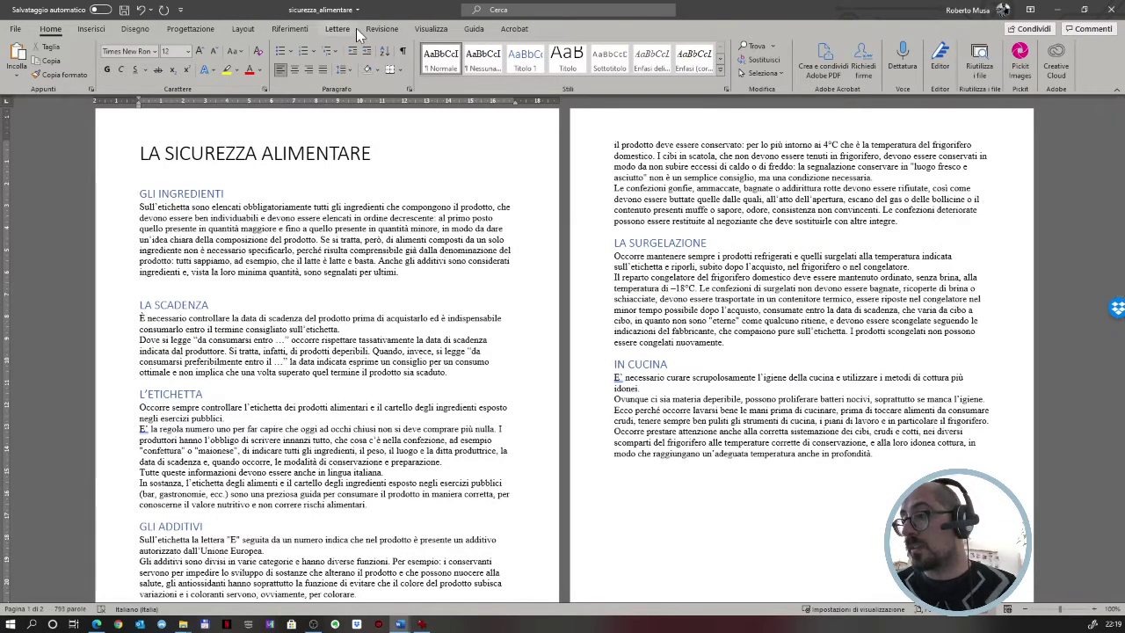
click(281, 53)
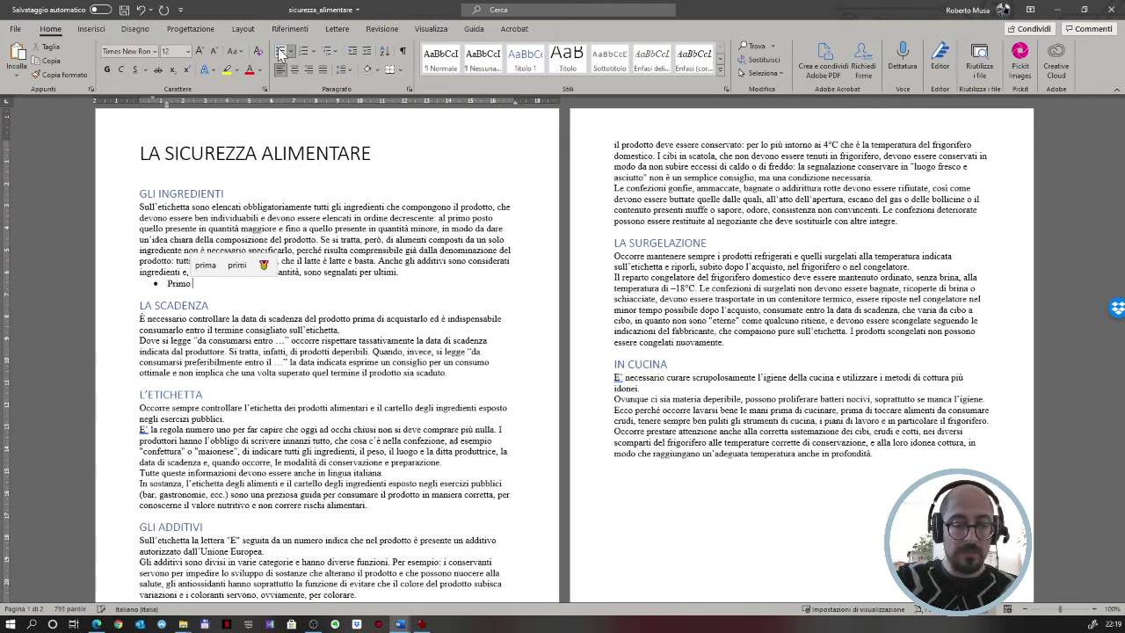
text(Primo elemento)
key(Return)
text(Se)
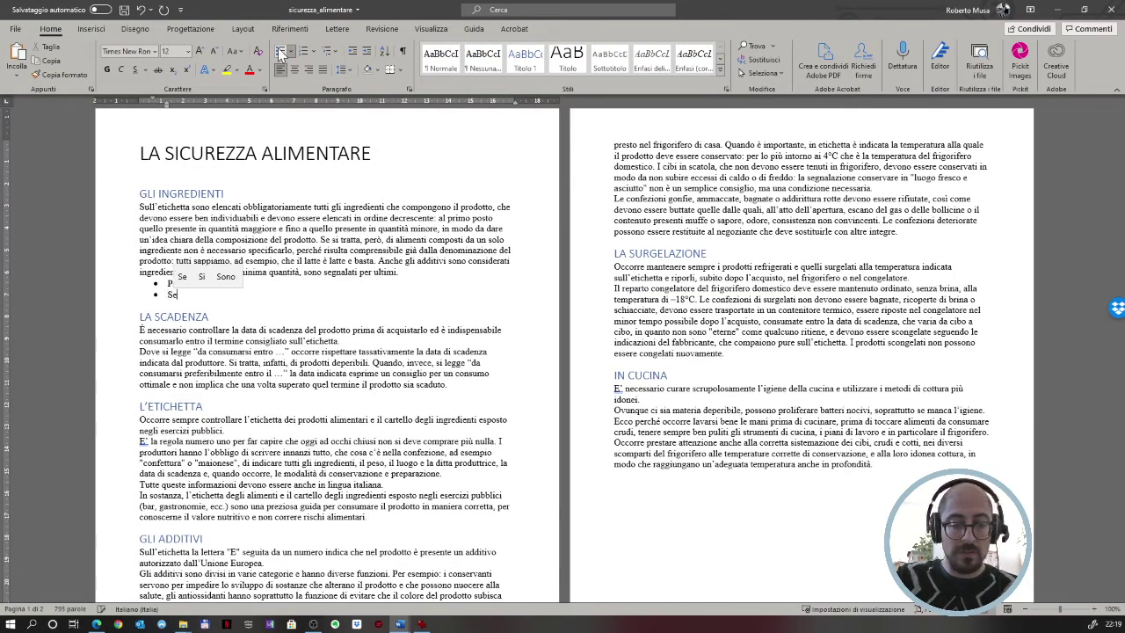
text(condo elemento)
key(Return)
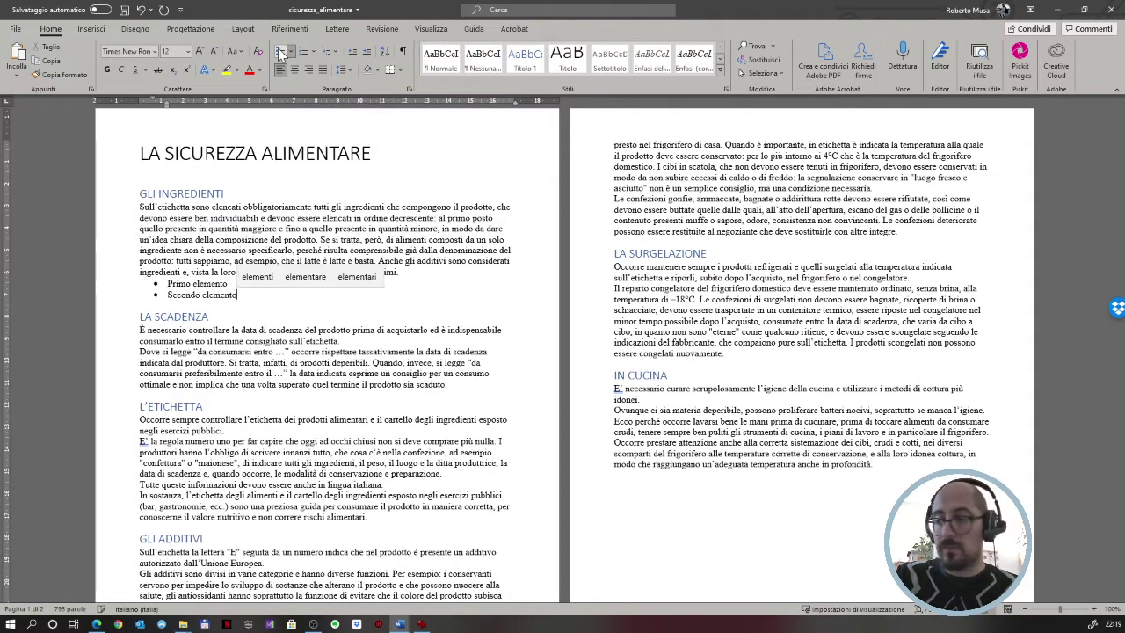
text(Terzo)
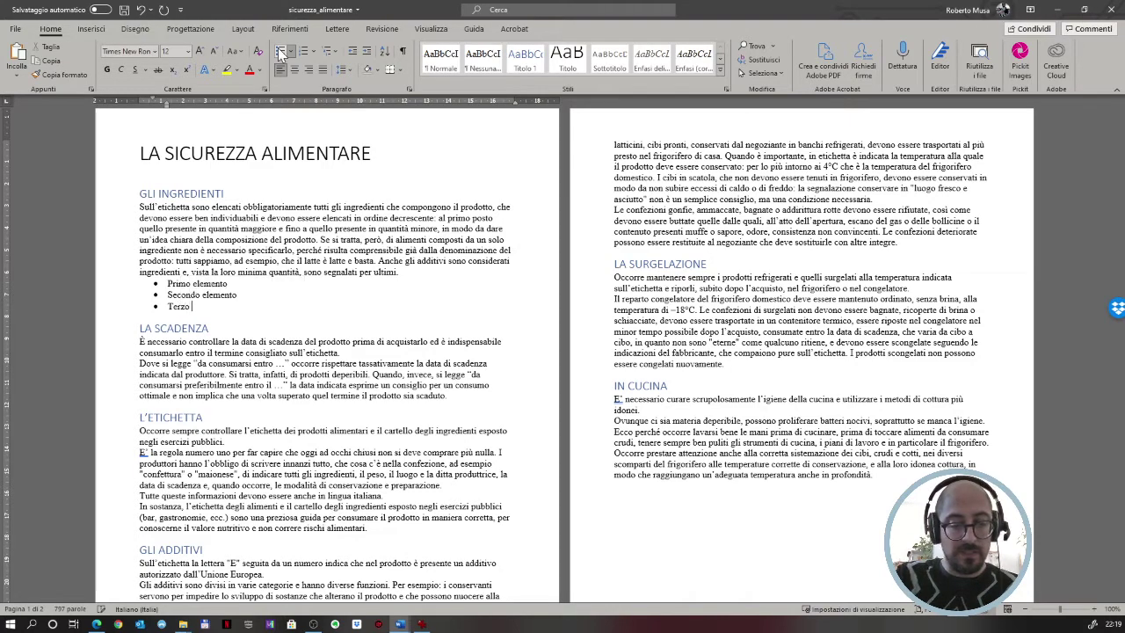
text( Elemto)
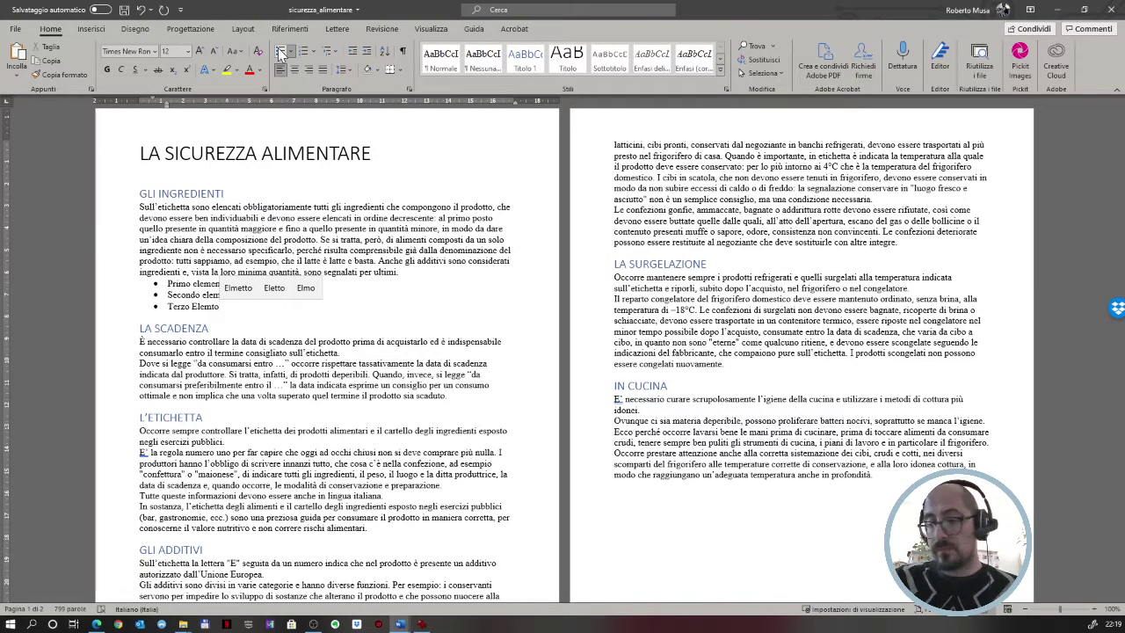
key(Return)
text(Quart)
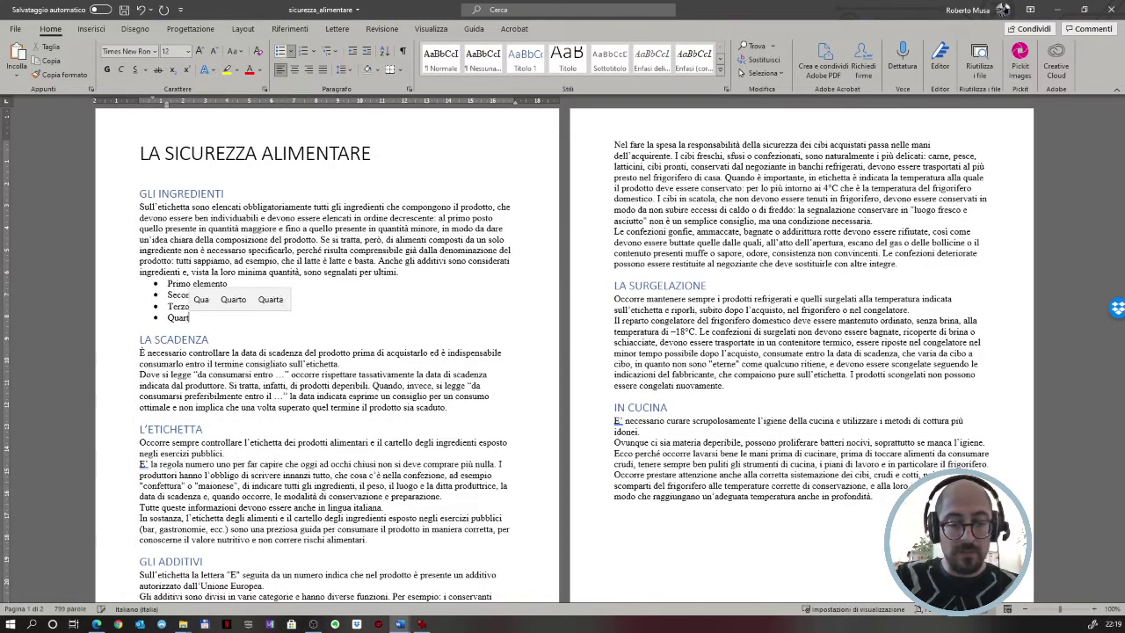
text(o Elemnt)
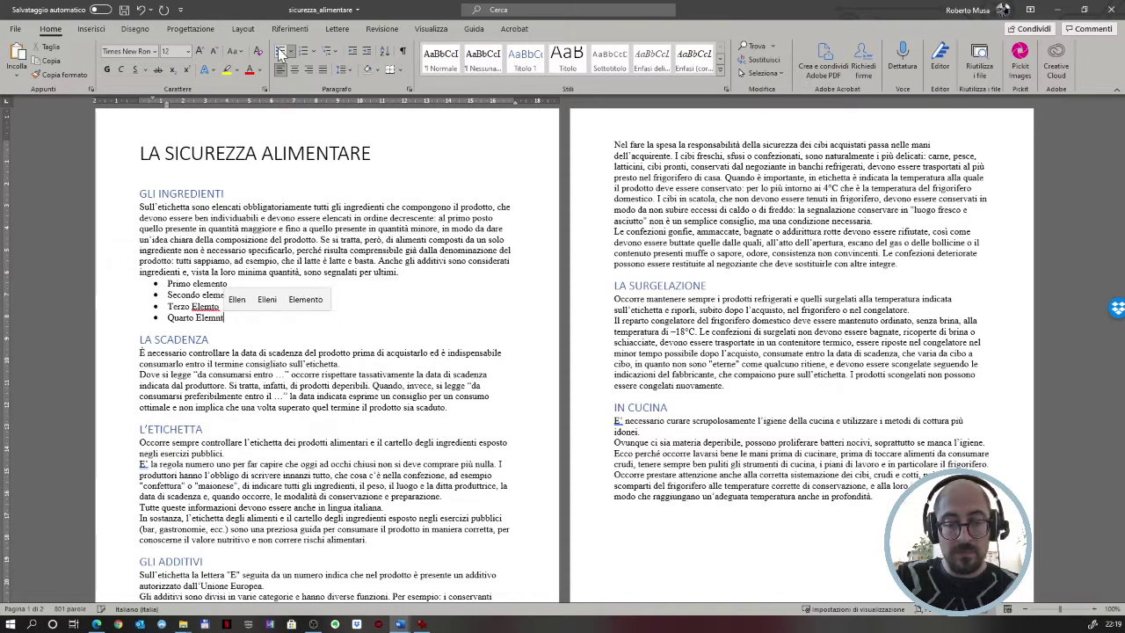
text(o)
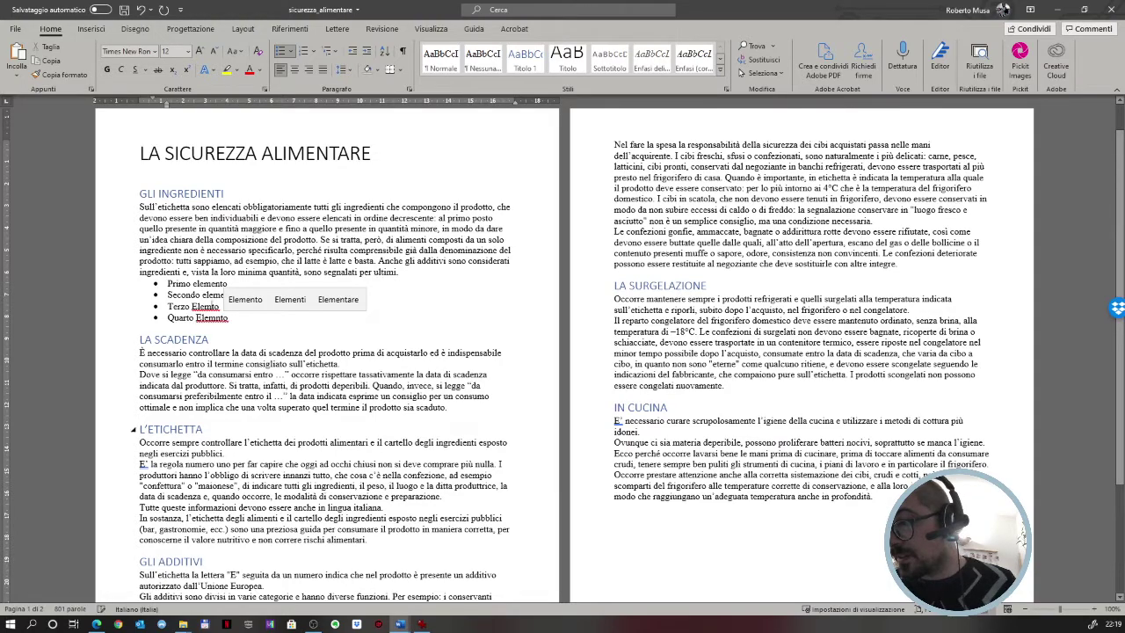
Correct the spellings to 'Terzo Elemento' and 'Quarto Elemento', then select all four items.
click(212, 307)
text(en)
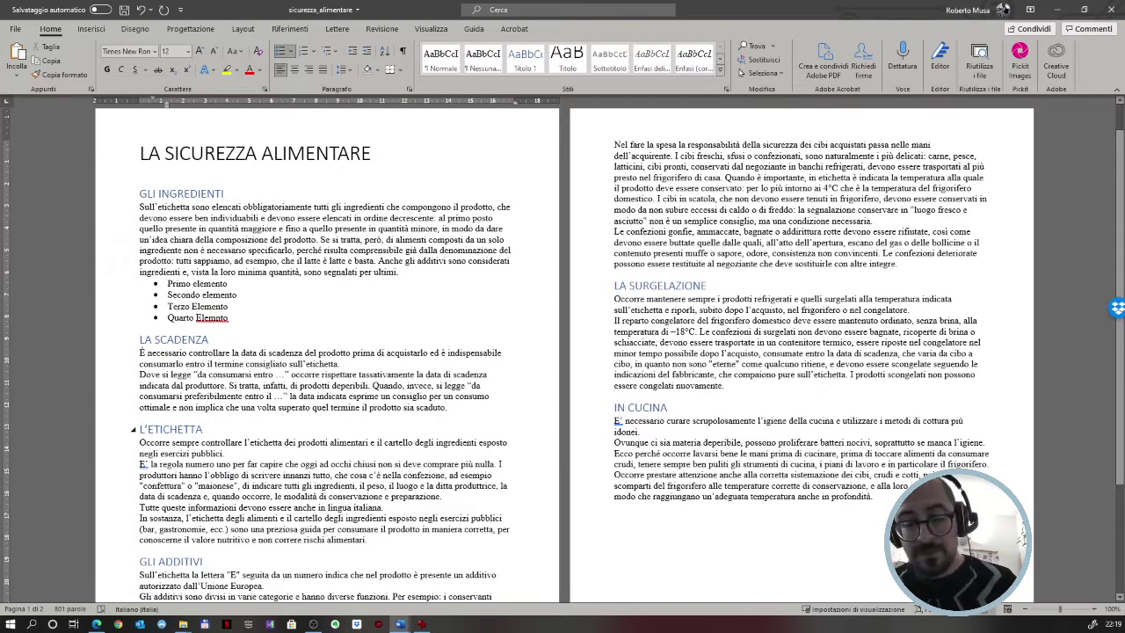
click(212, 318)
text(e)
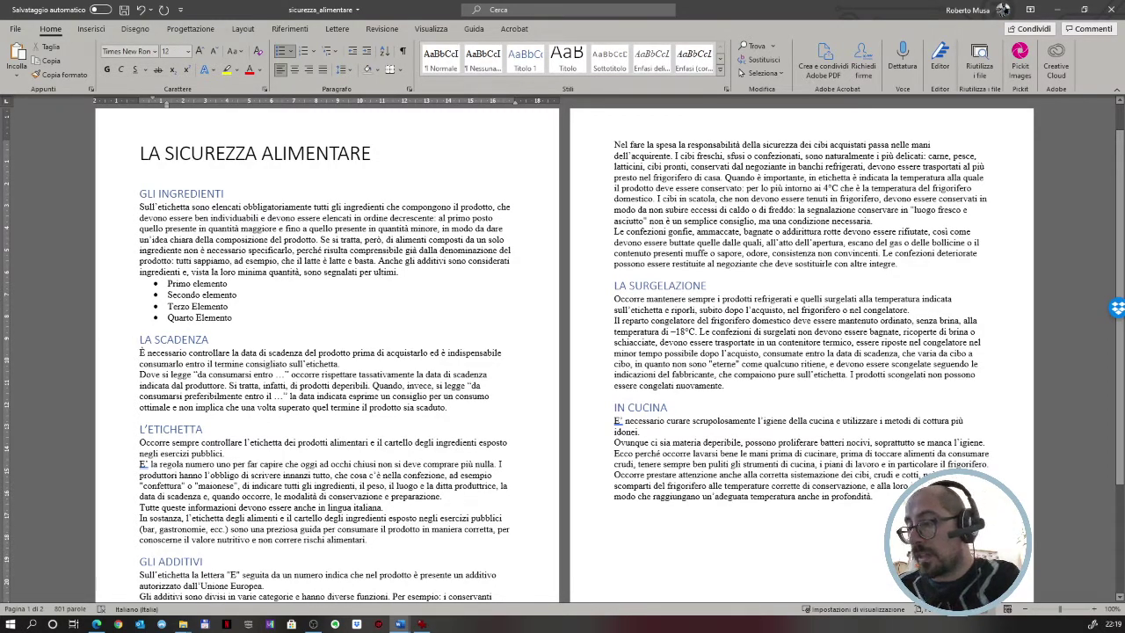
drag(233, 318, 167, 283)
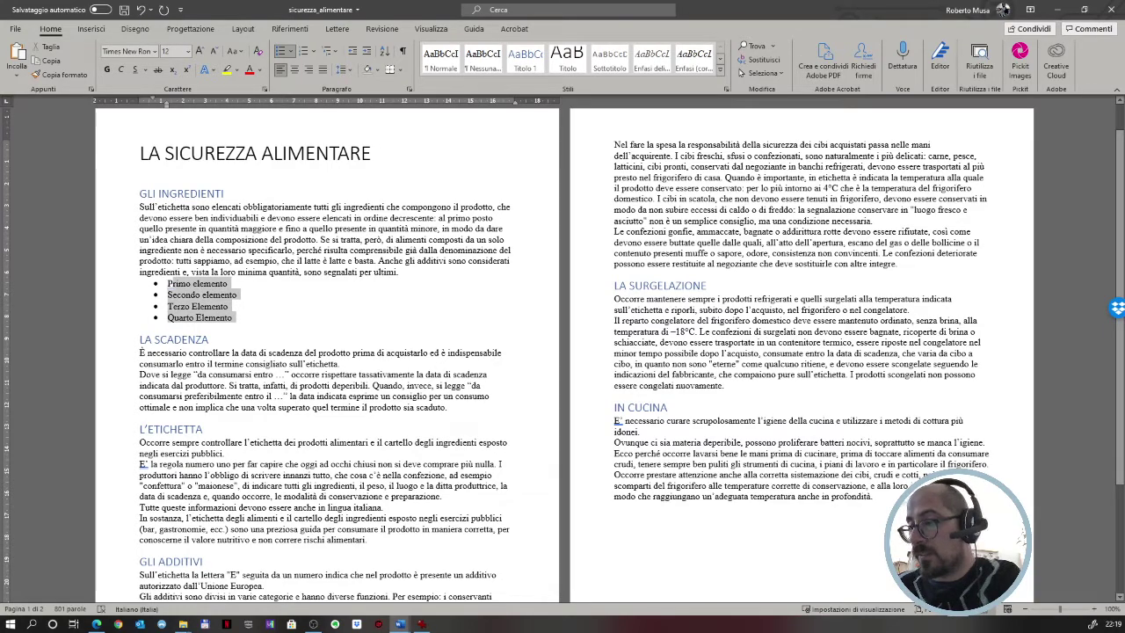
click(304, 53)
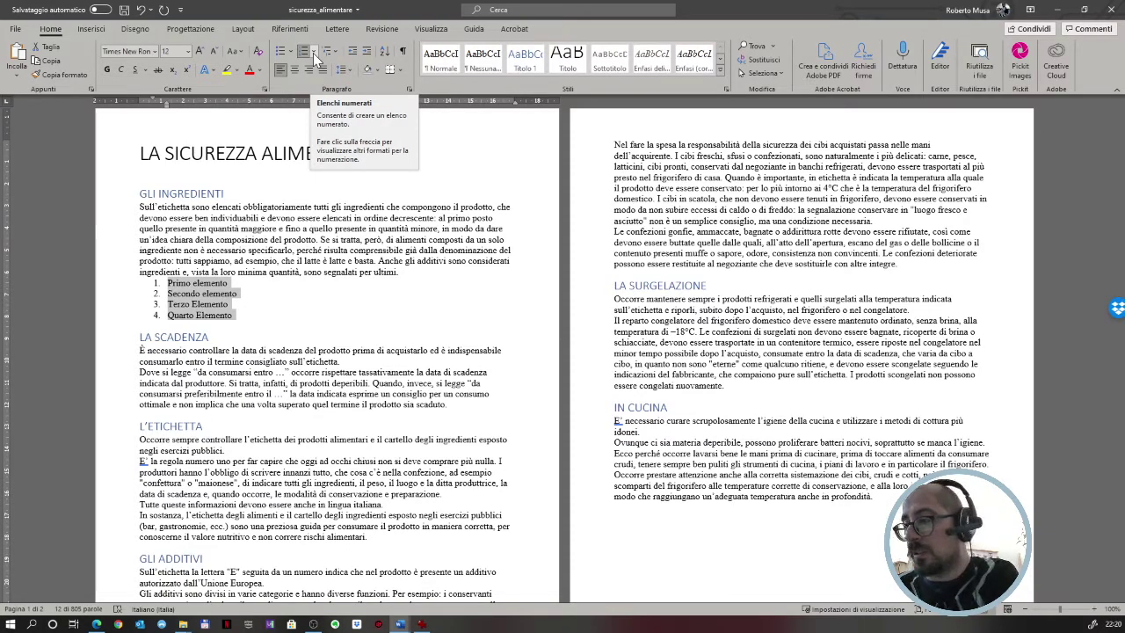
click(315, 54)
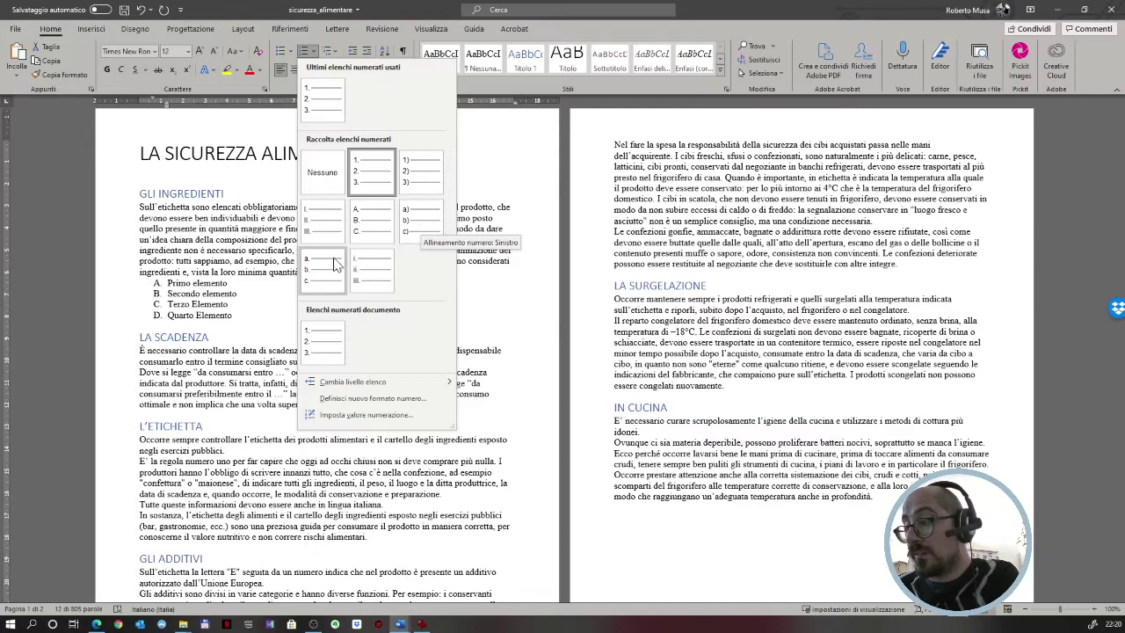
click(323, 270)
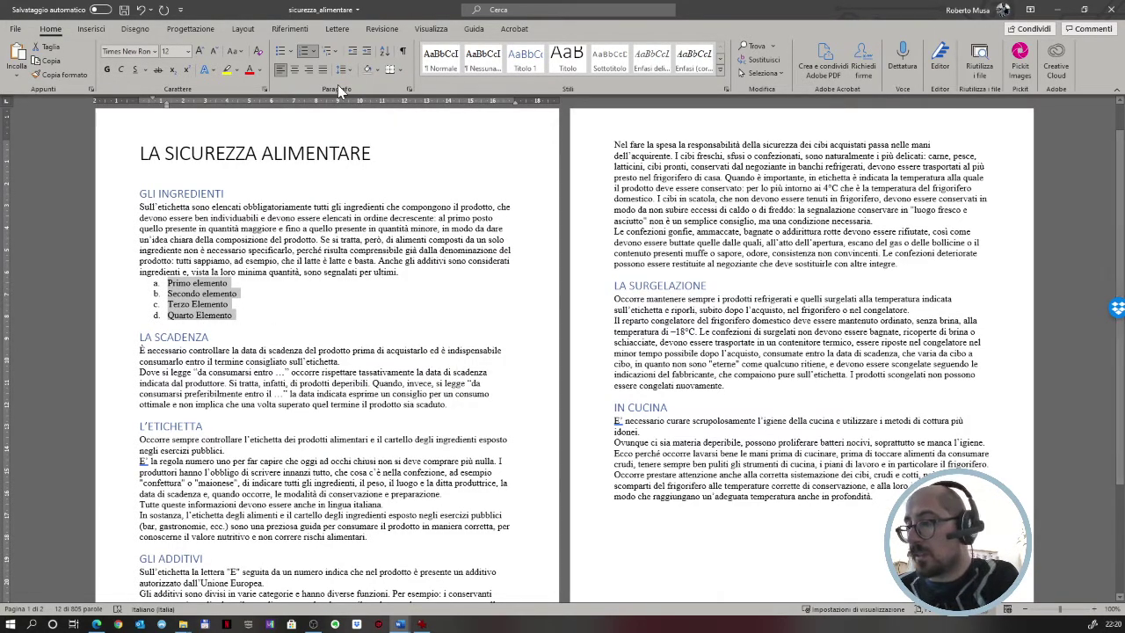
click(280, 53)
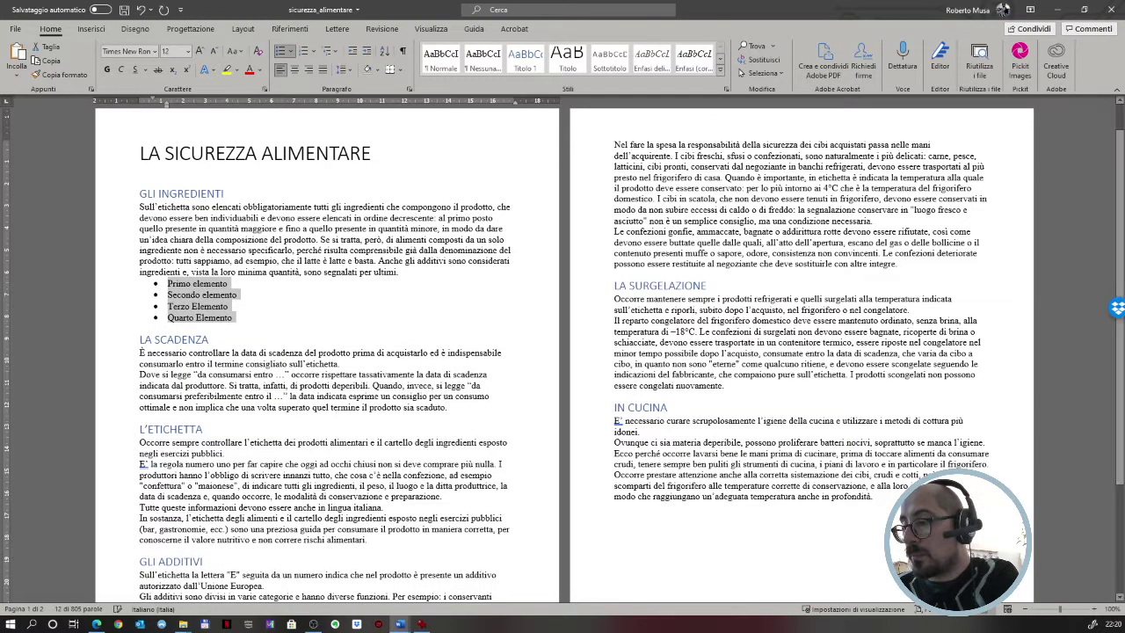
click(195, 297)
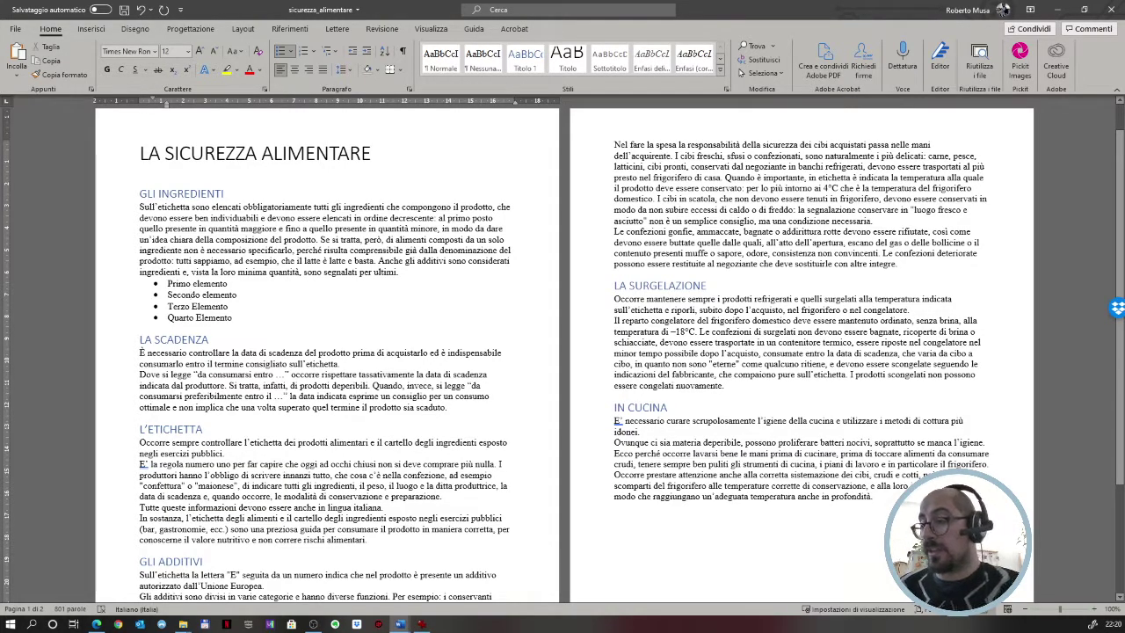
Demote Secondo elemento to a second-level bullet and rename Primo elemento to 'La scadenza'.
click(368, 51)
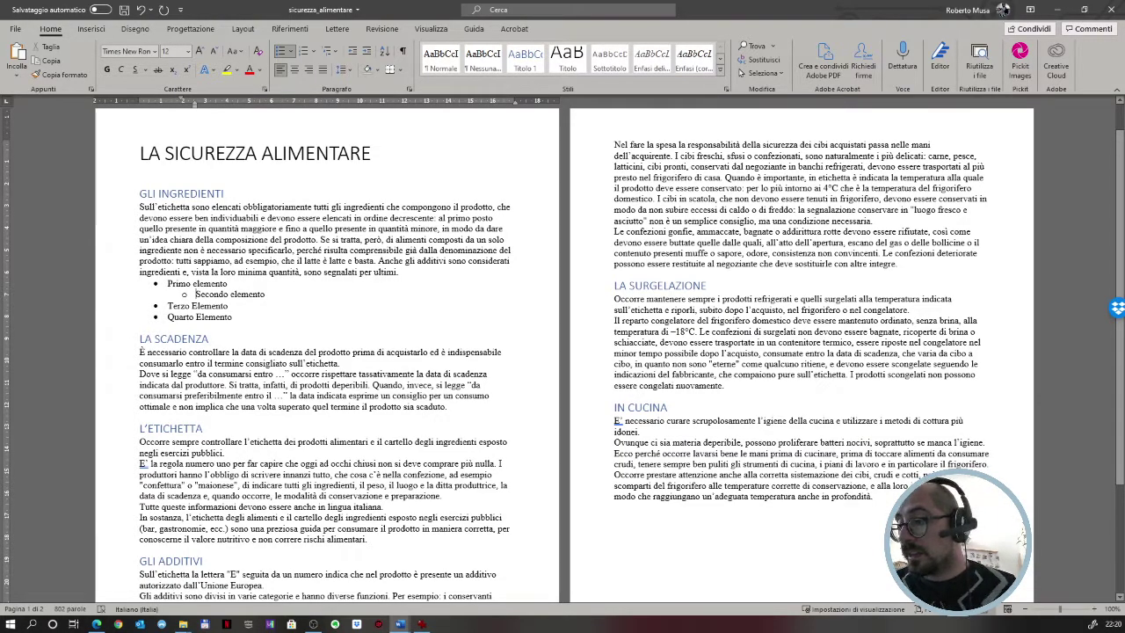
drag(167, 283, 228, 283)
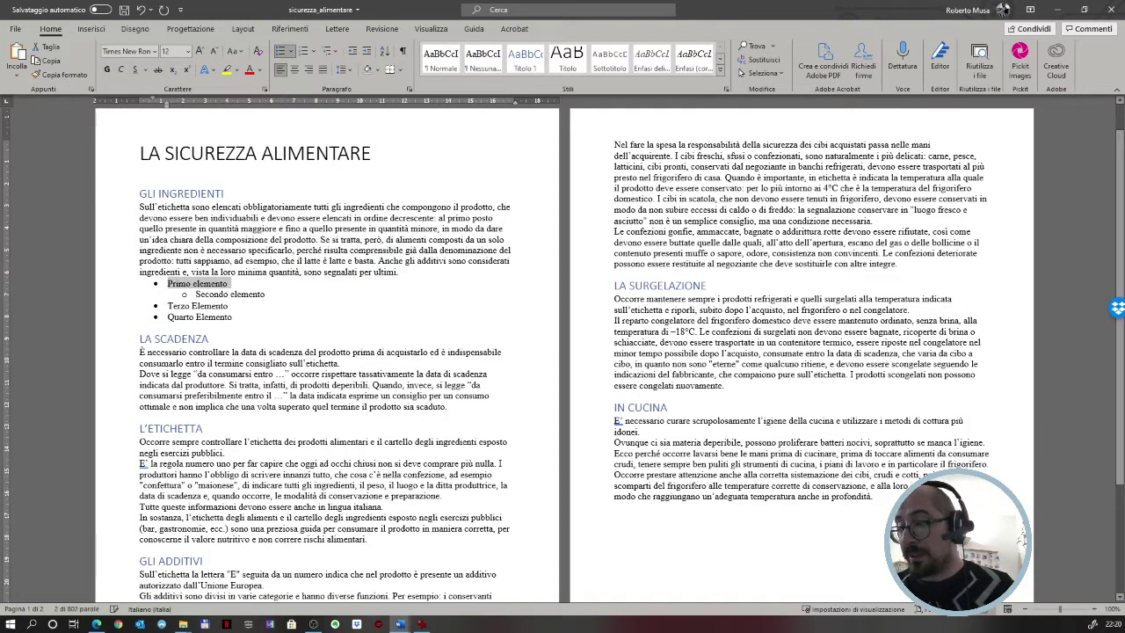
text(La sca)
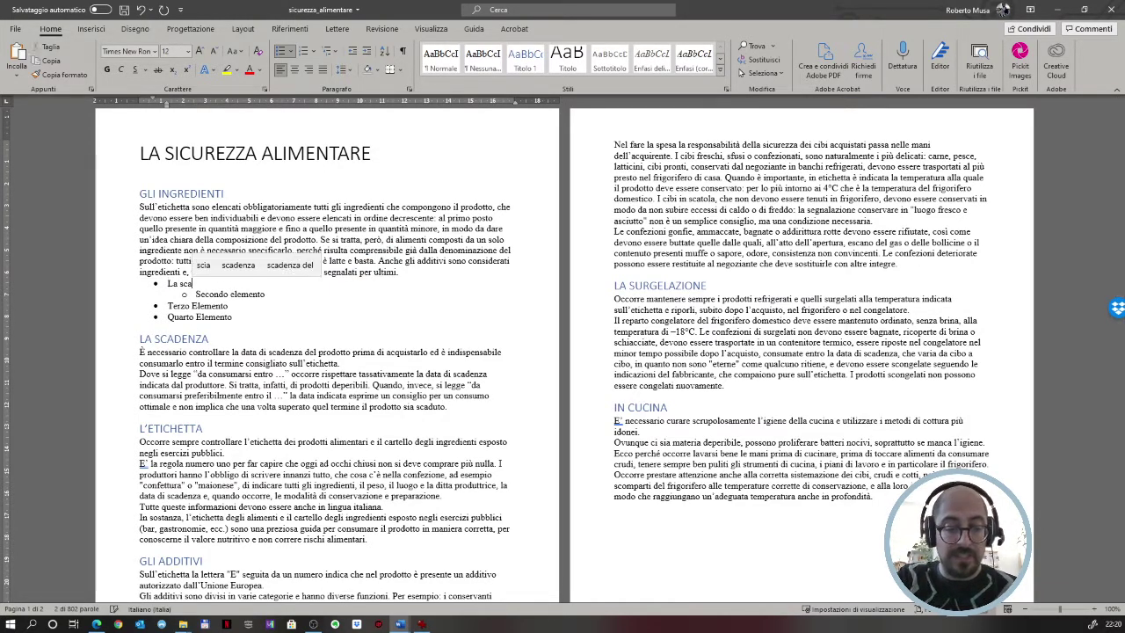
text(denza)
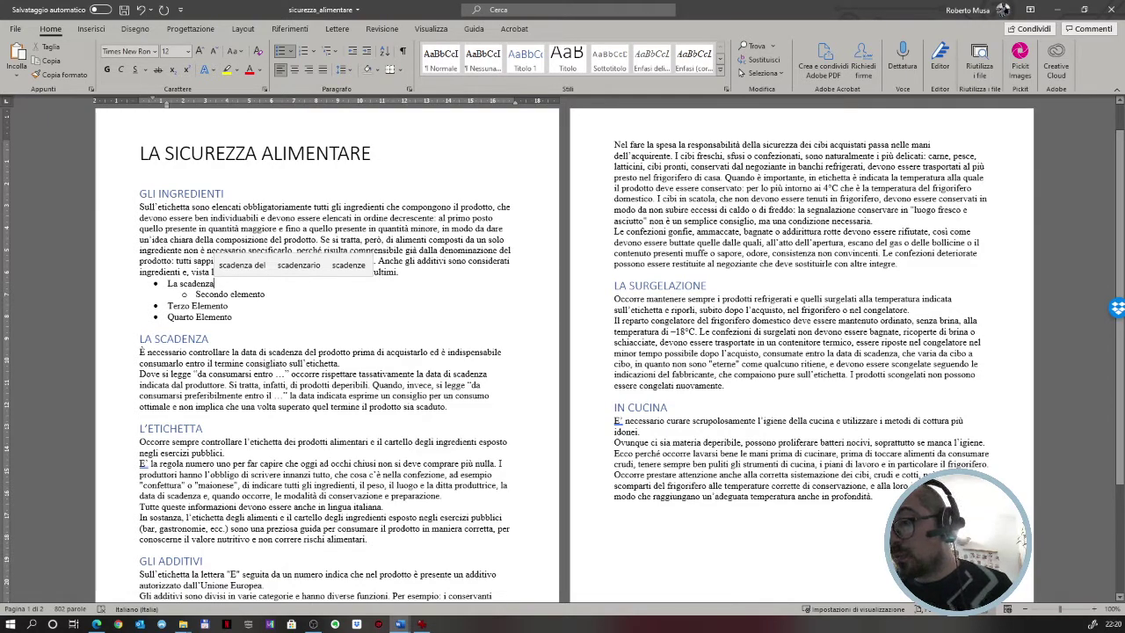
key(Escape)
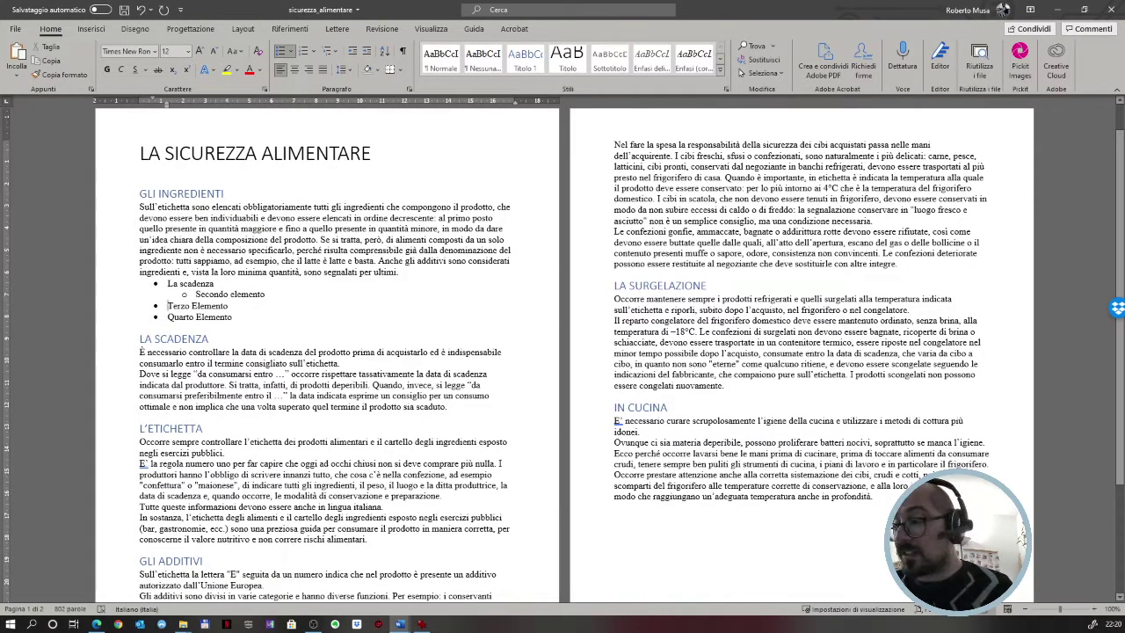
Rename the third and fourth bullets to 'L'etichetta' and 'Gli additivi'.
drag(167, 305, 228, 305)
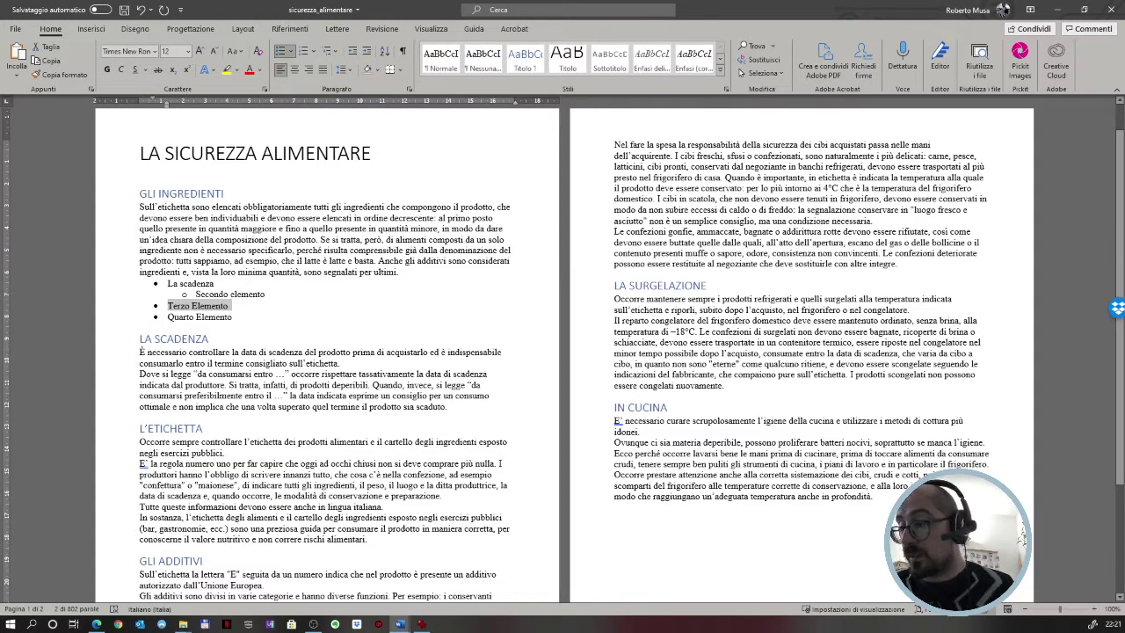
text(L'eti)
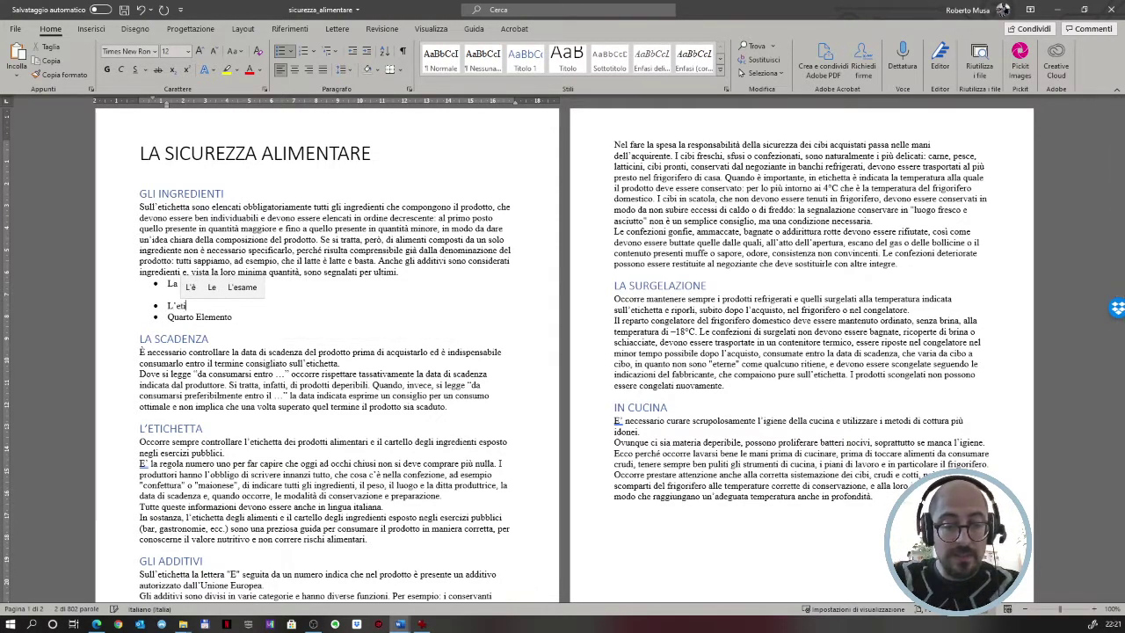
text(chetta)
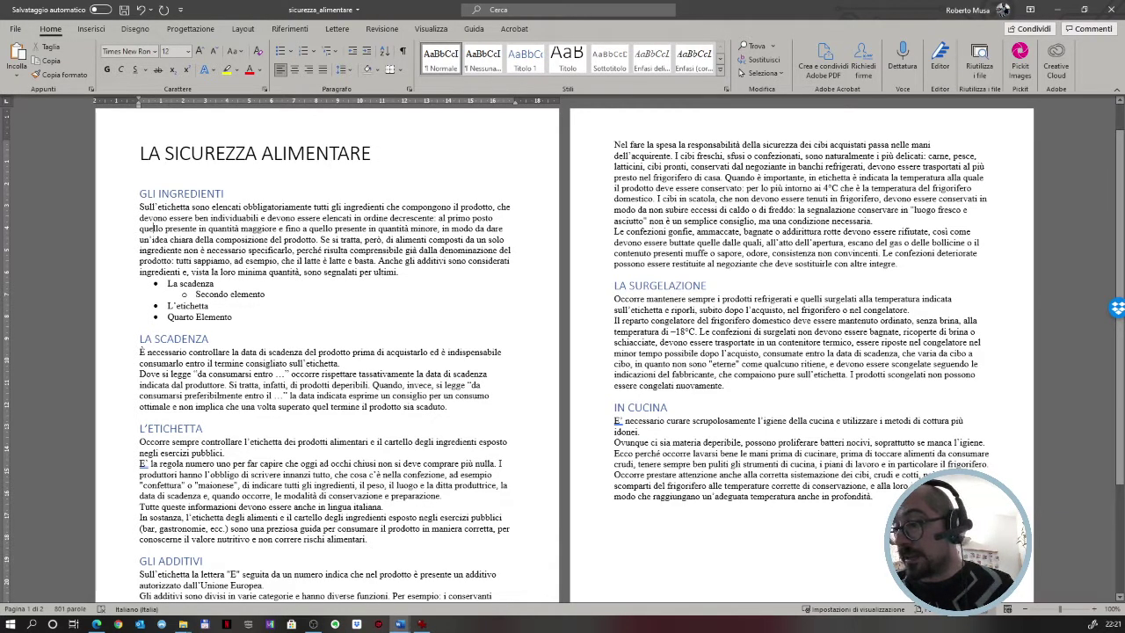
click(249, 294)
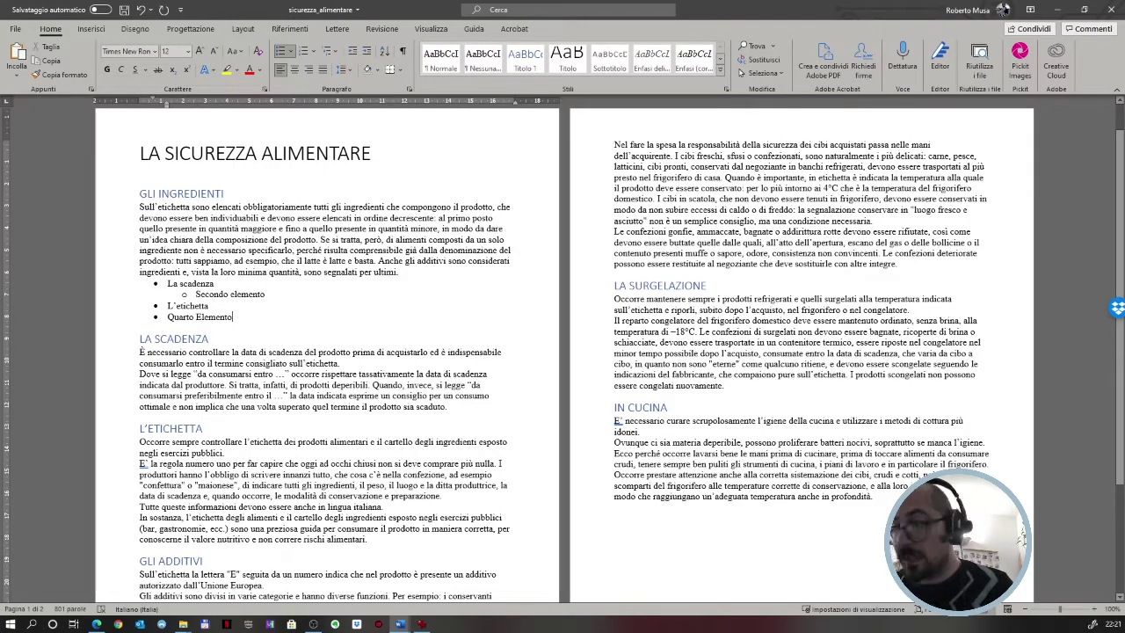
key(shift+Home)
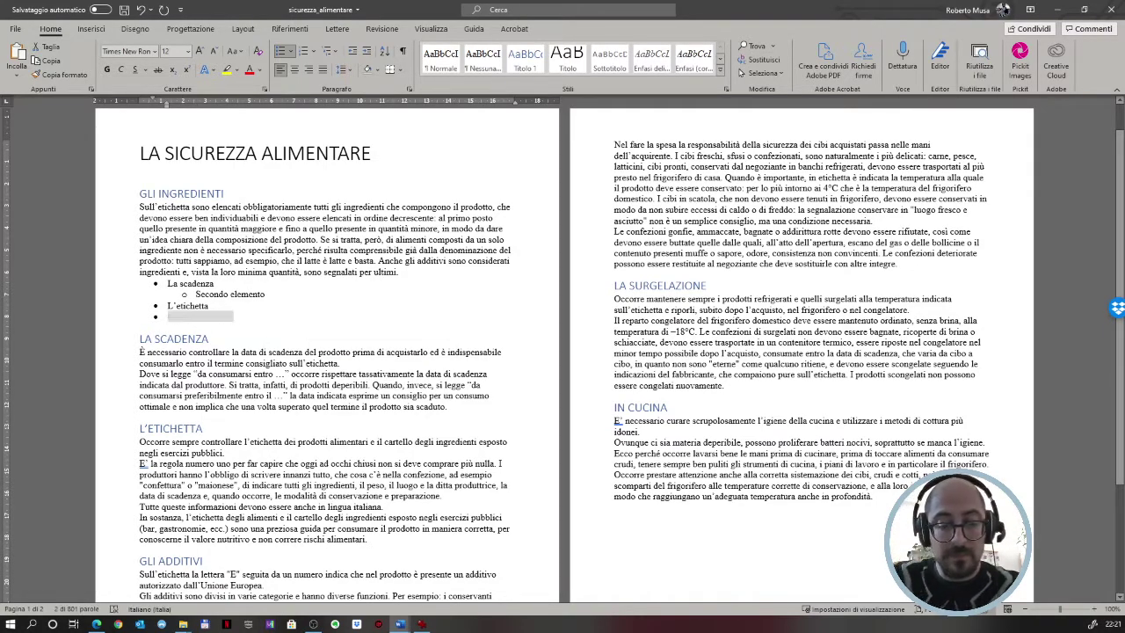
text(Gli additivi)
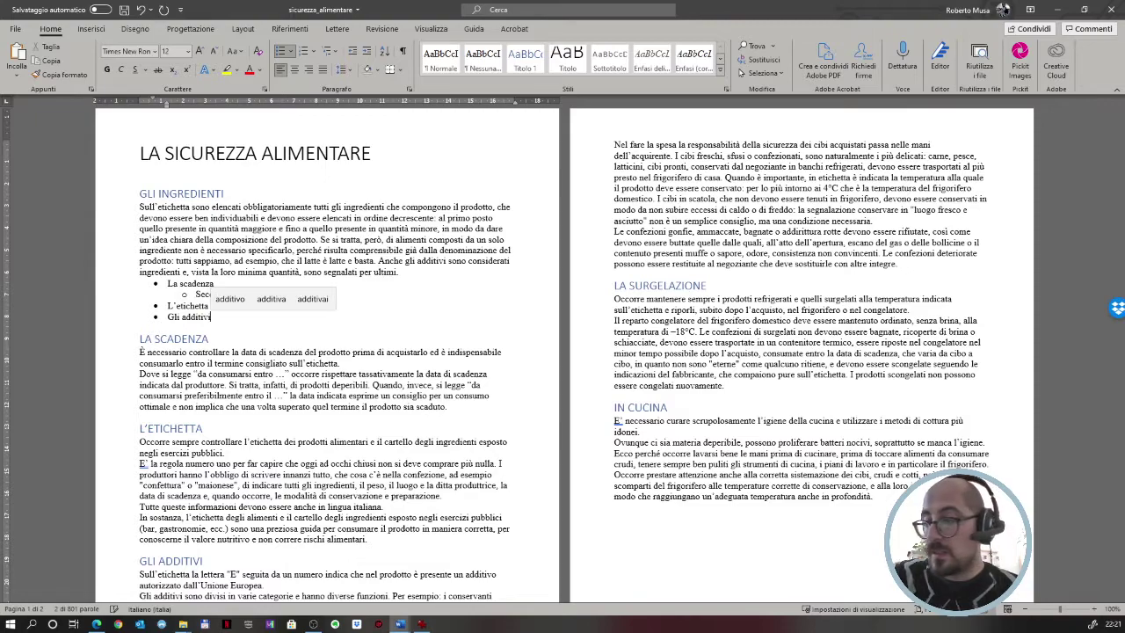
Add 'Sottoparagrafo della scadenza' and 'Testo del sottoparagrafo' below LA SCADENZA, then select the first line.
click(141, 327)
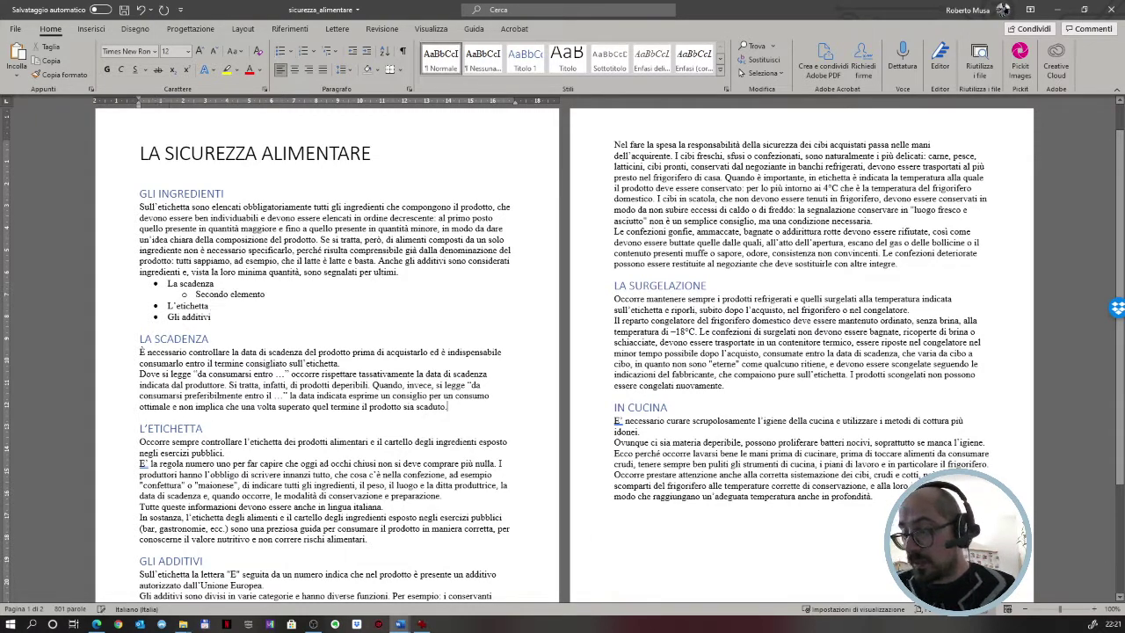
key(Return)
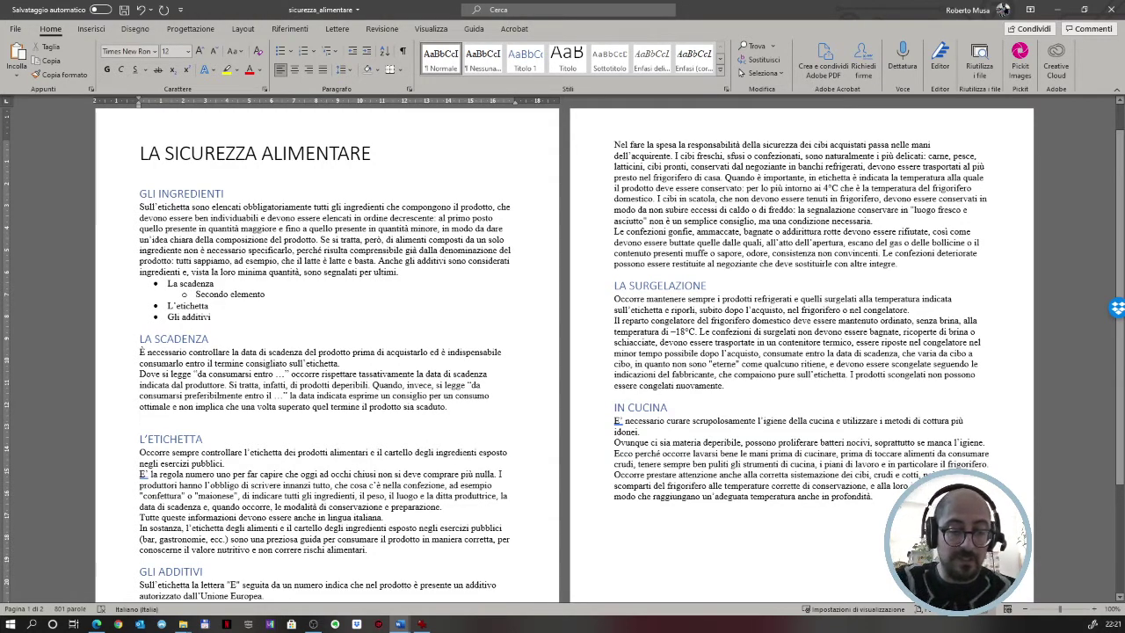
text(Sottoparagraf)
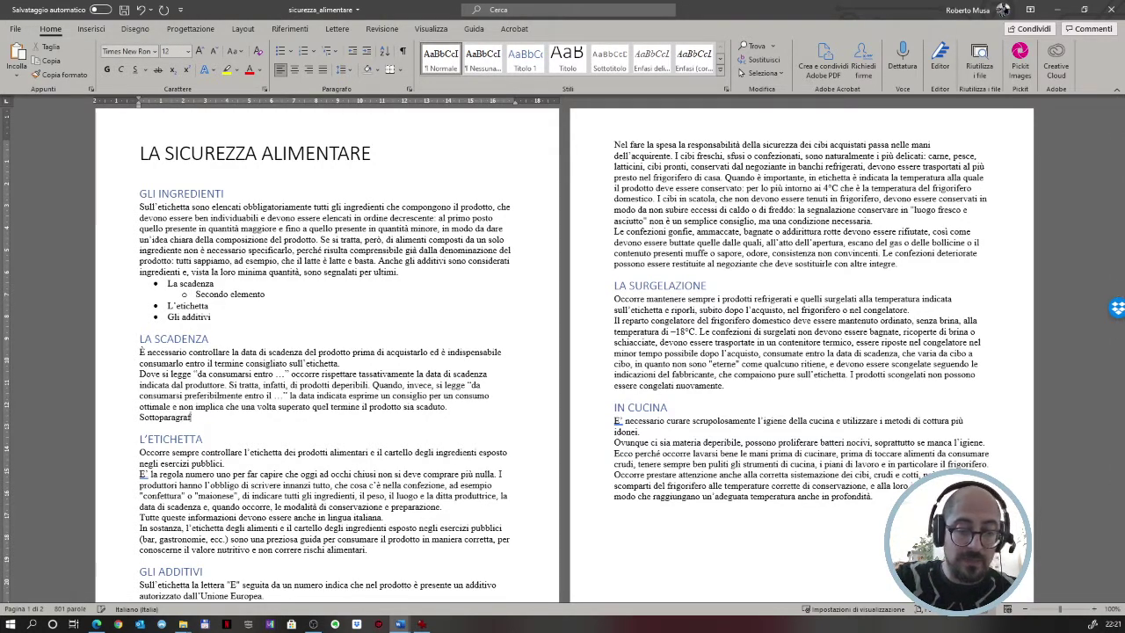
text(o della scad)
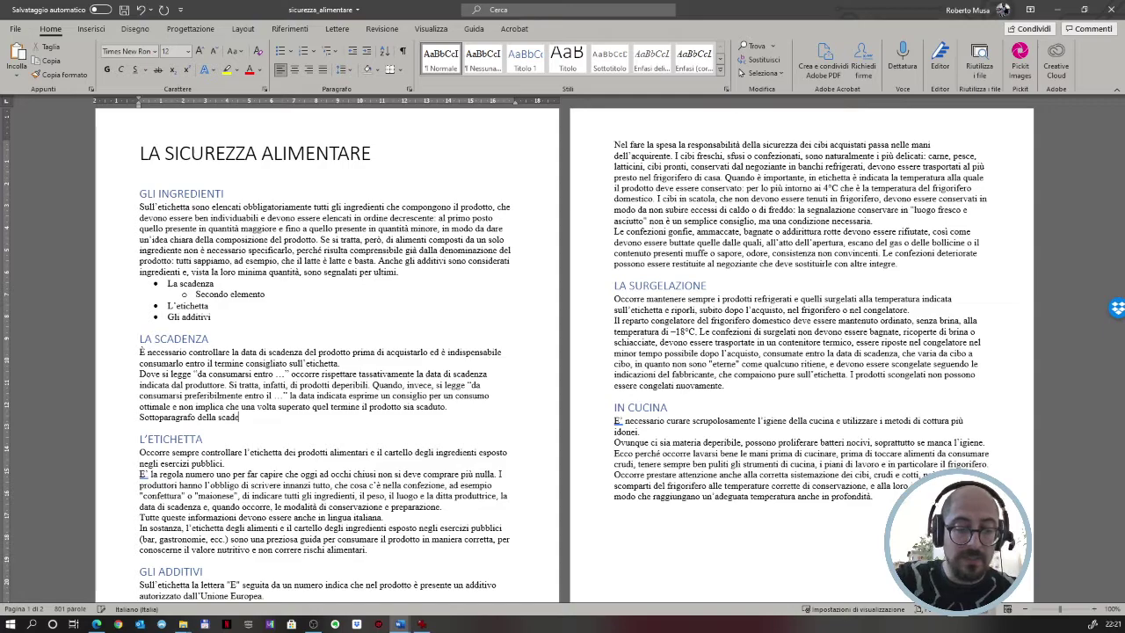
text(enza)
key(Return)
text(T)
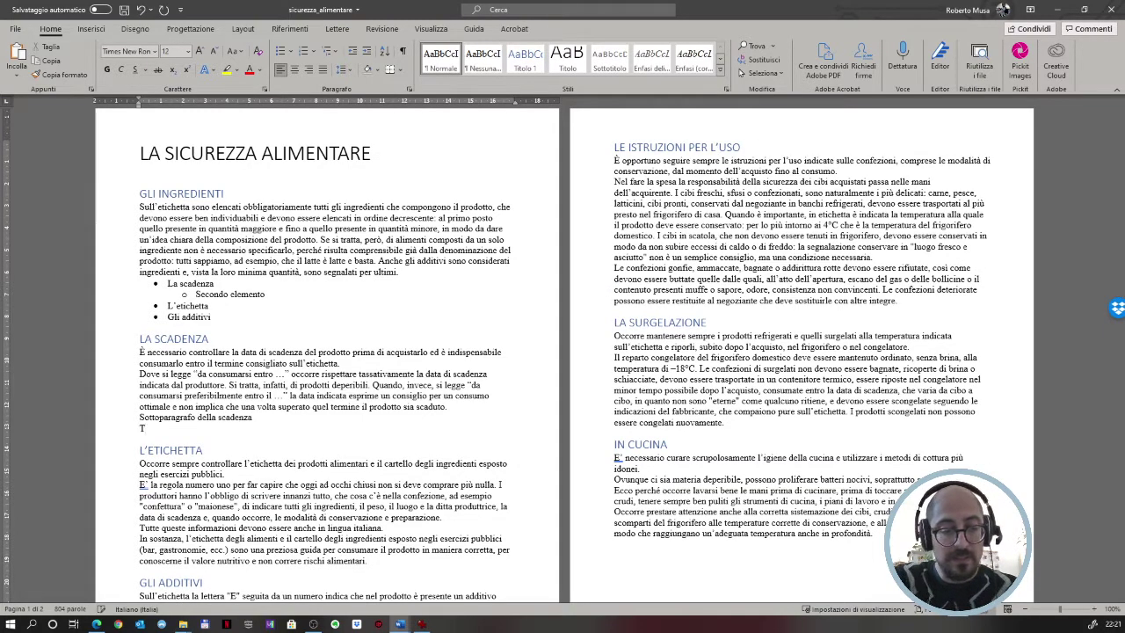
text(esto del)
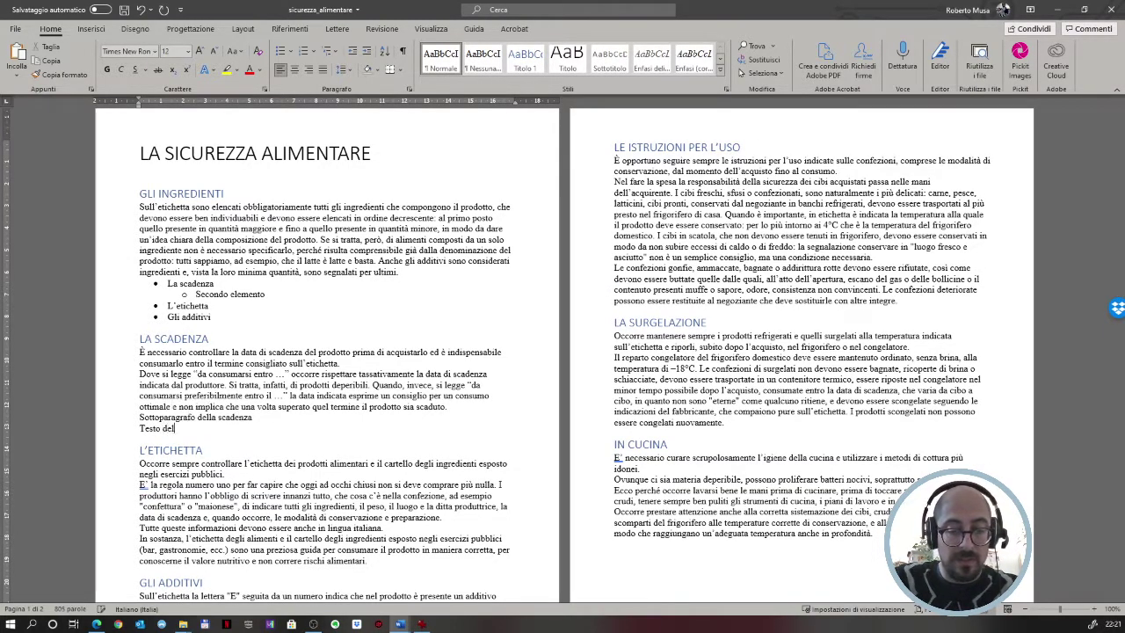
text( sottoparagr)
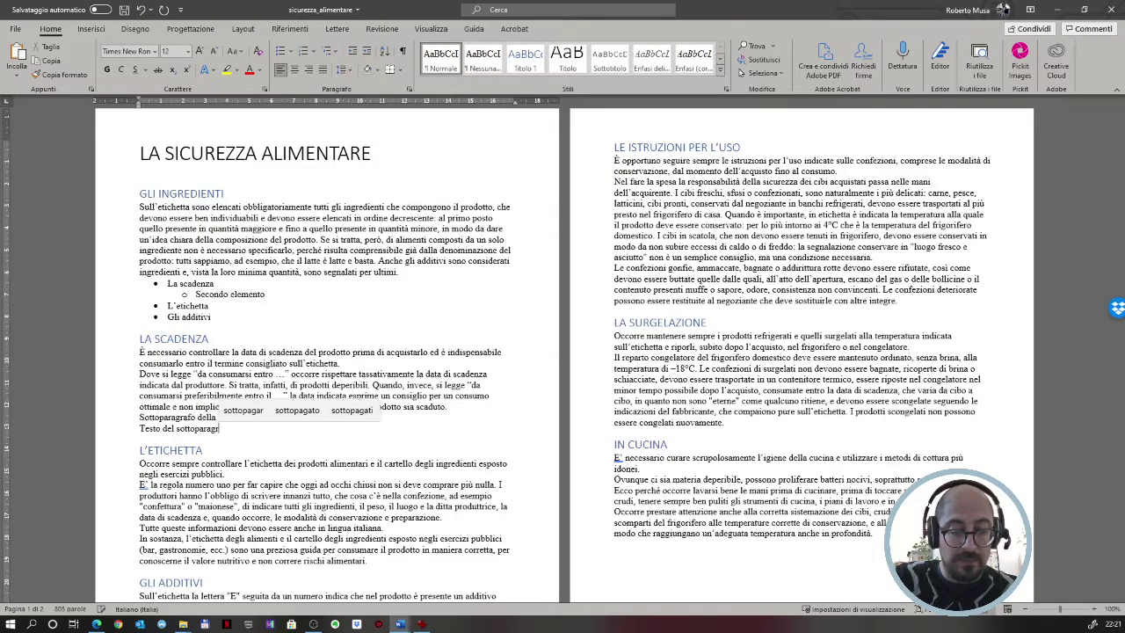
text(afo)
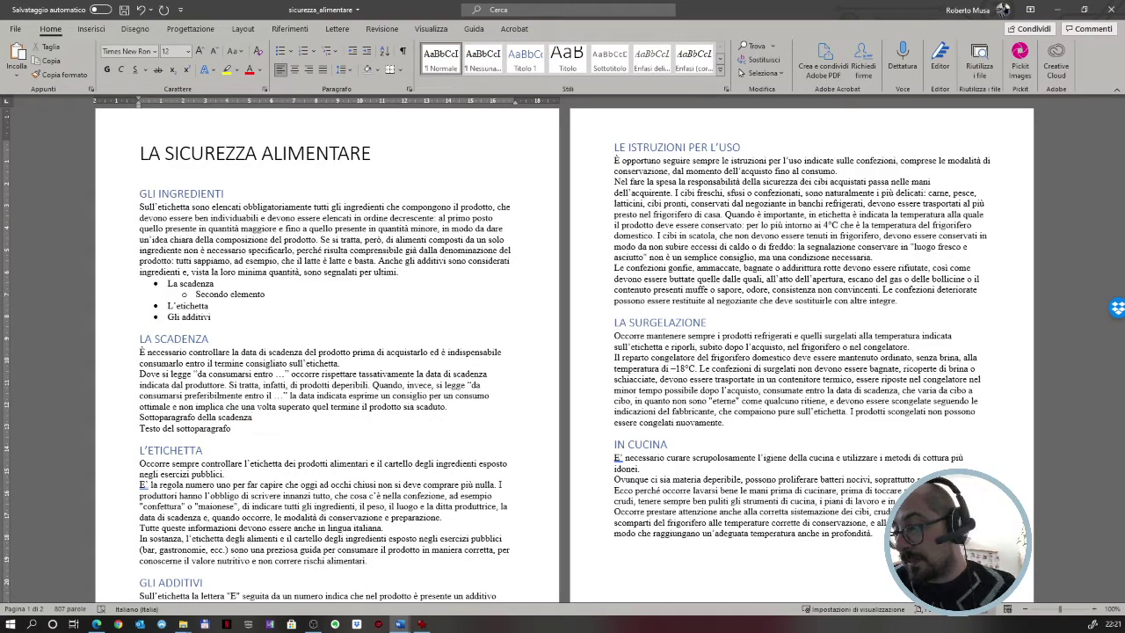
drag(252, 417, 139, 418)
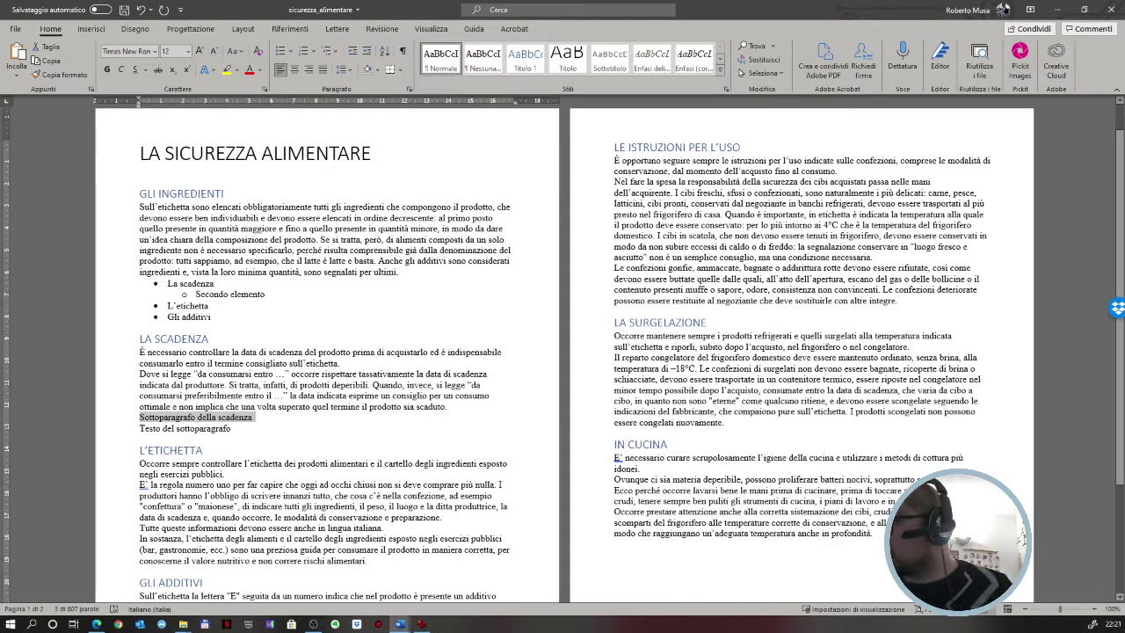
Apply the Sottotitolo style to the 'Sottoparagrafo della scadenza' line.
click(719, 71)
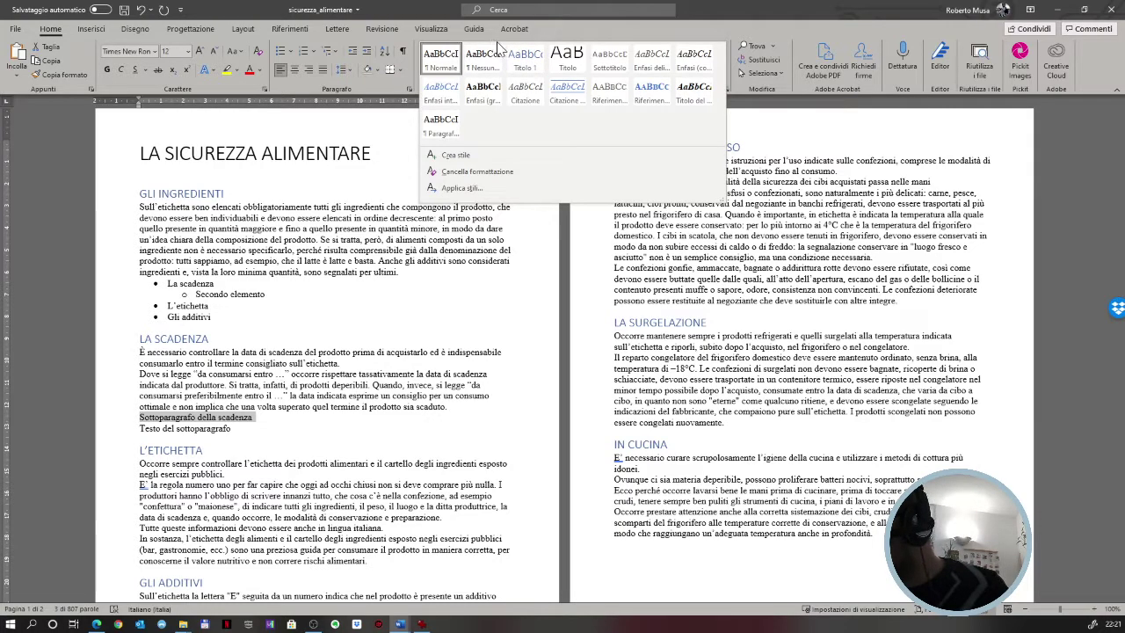
click(604, 58)
click(263, 419)
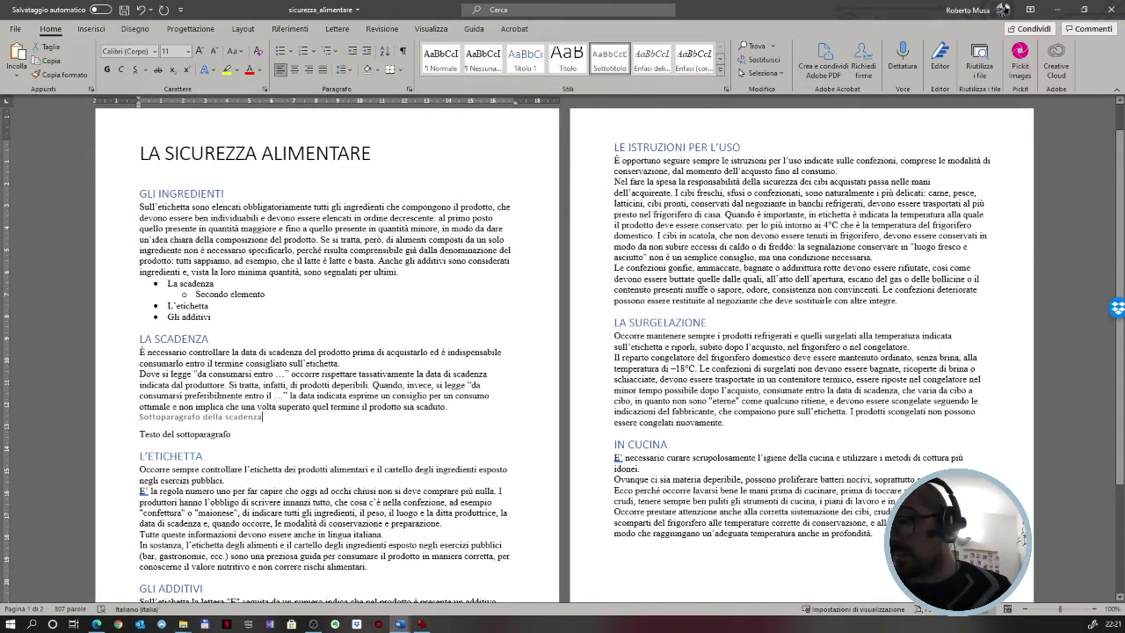
click(265, 294)
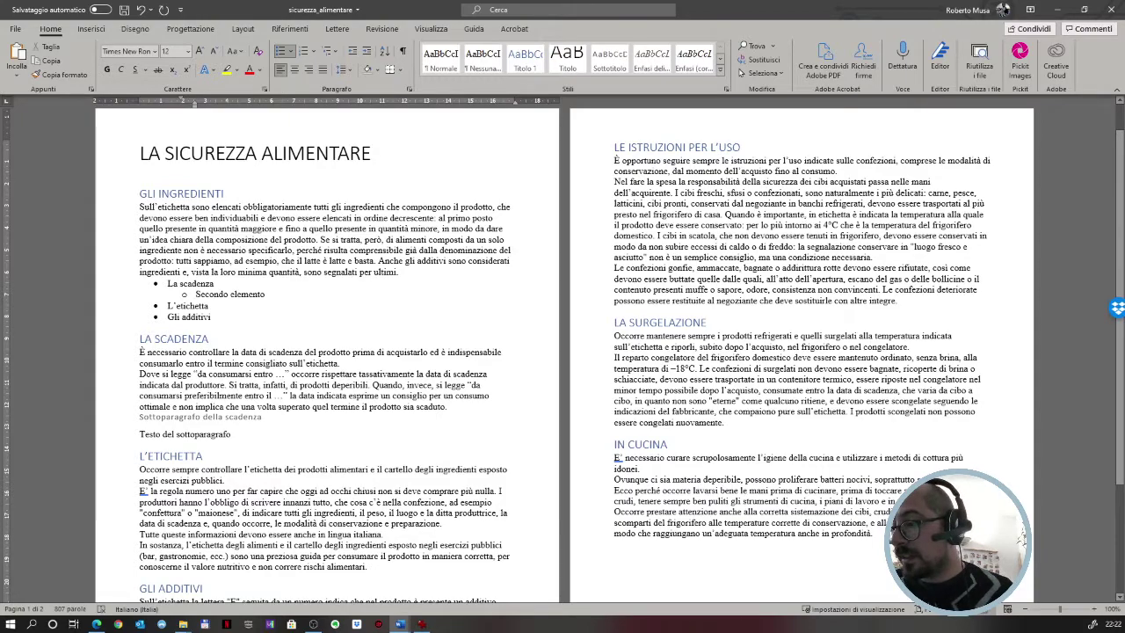
Replace the 'Secondo elemento' sub-item text with 'Sottoparagrafo della Scadenza'.
triple_click(229, 295)
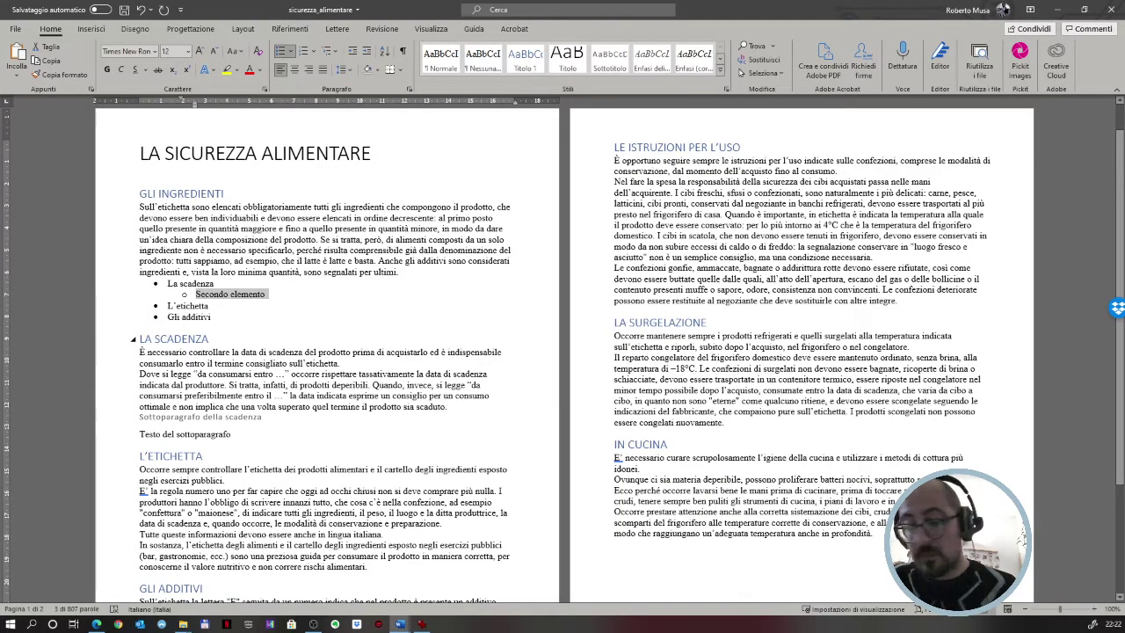
text(Sottoparagrafo)
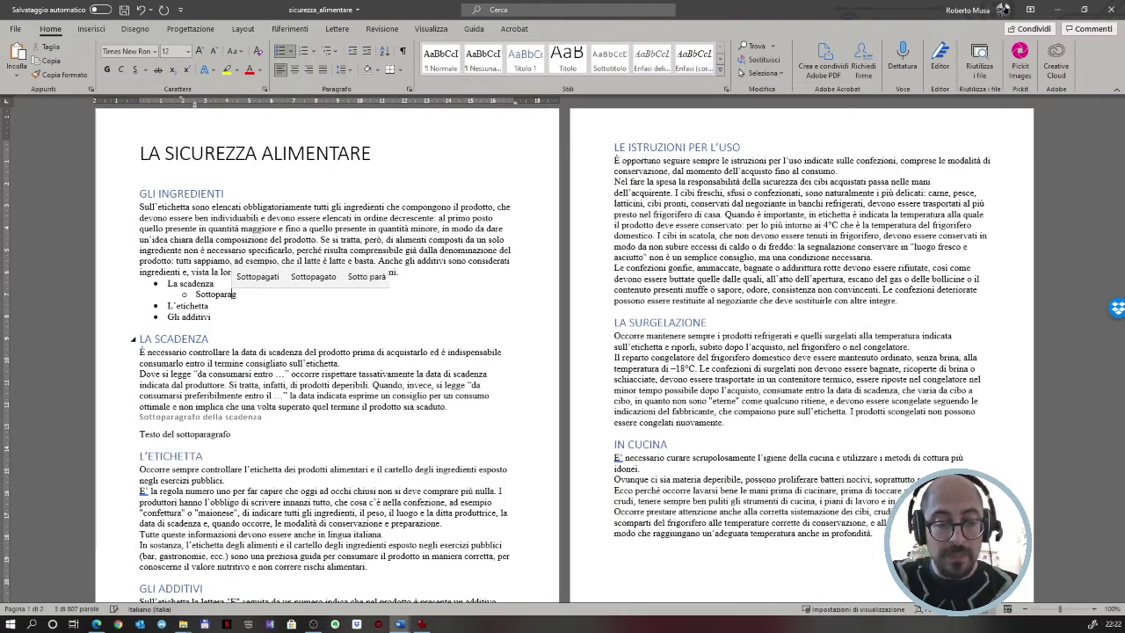
text( della )
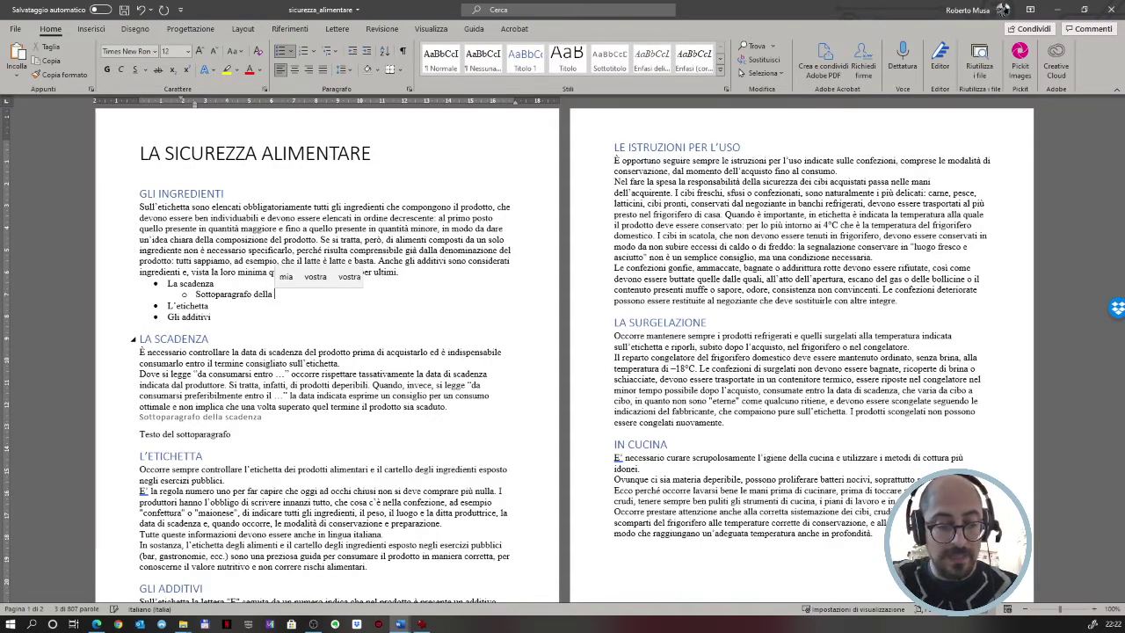
text(Scadenza)
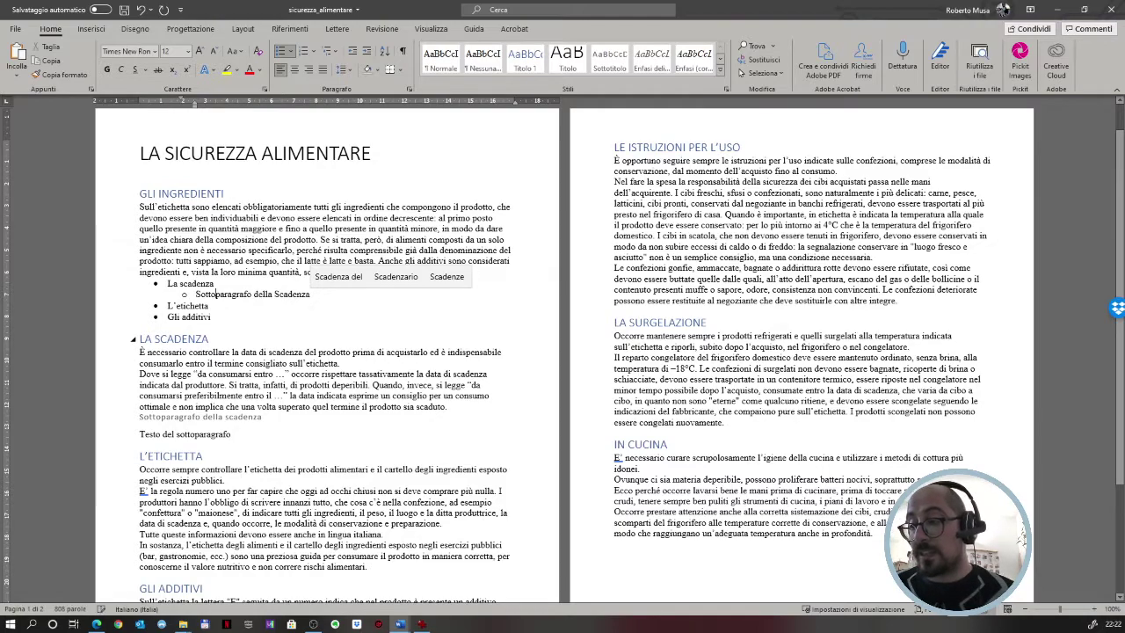
click(166, 339)
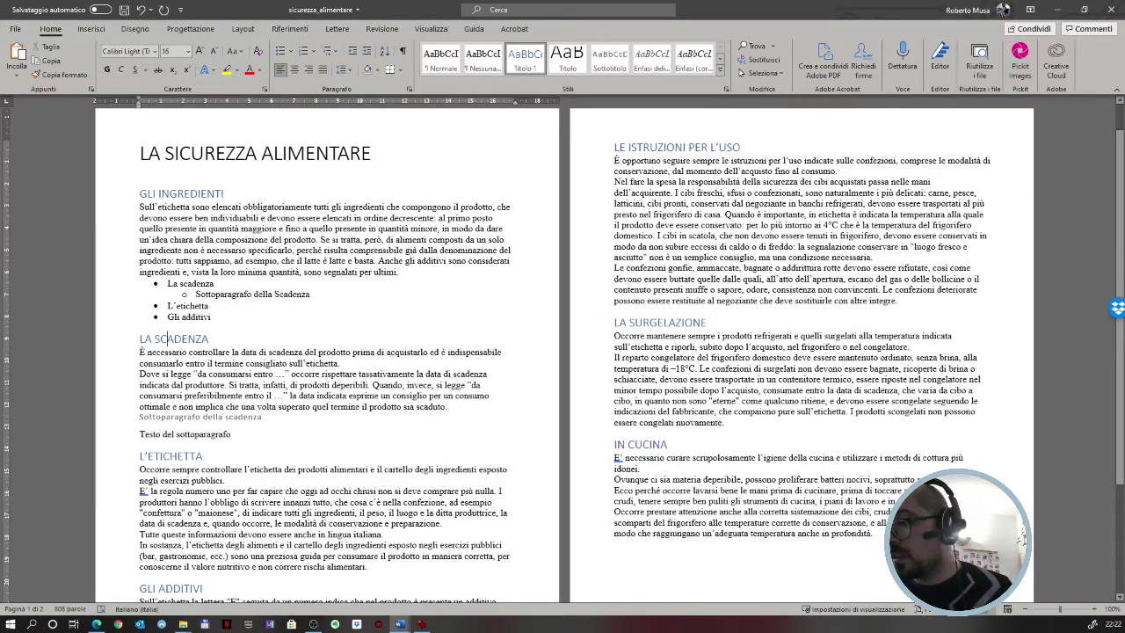
click(209, 305)
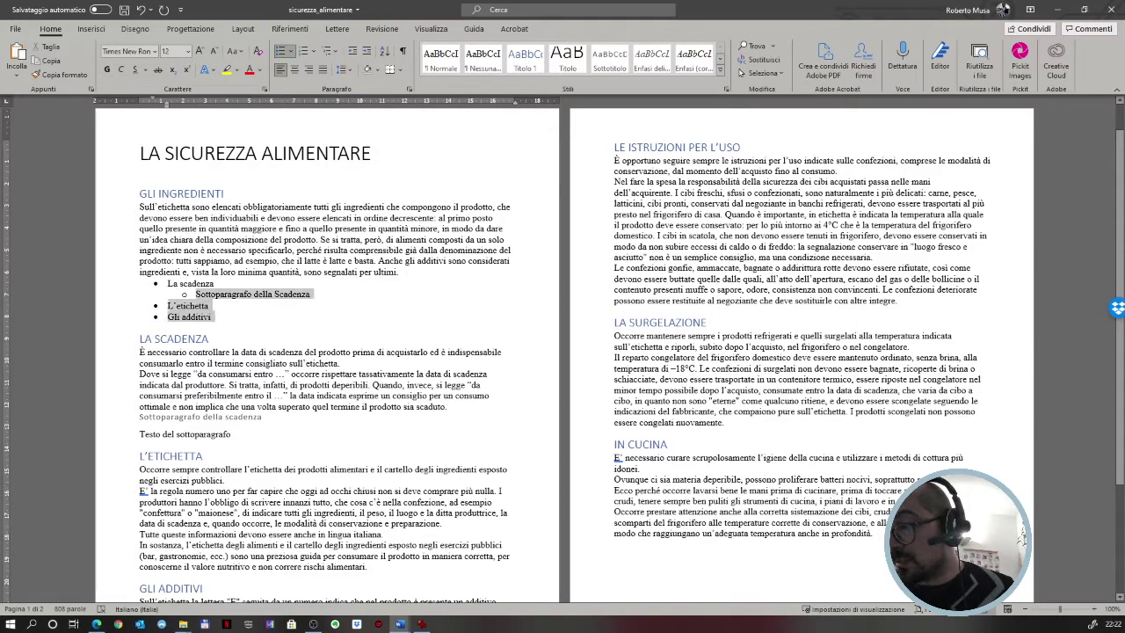
Number the ingredients list 1., 2., 3., leaving the sub-item lettered a.
drag(212, 316, 167, 283)
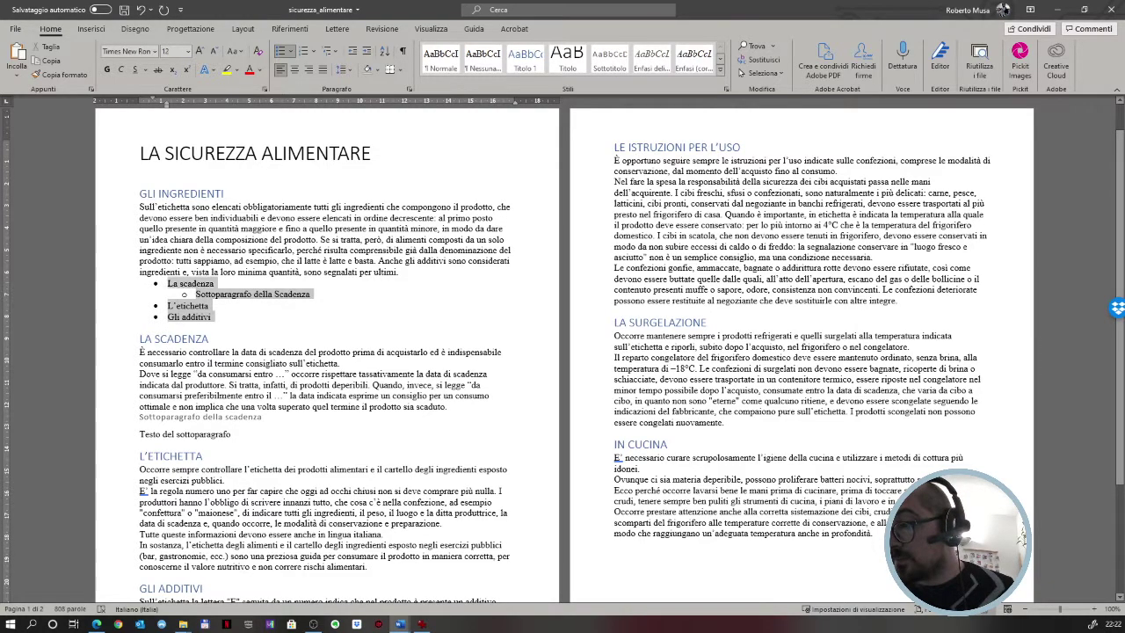
click(305, 50)
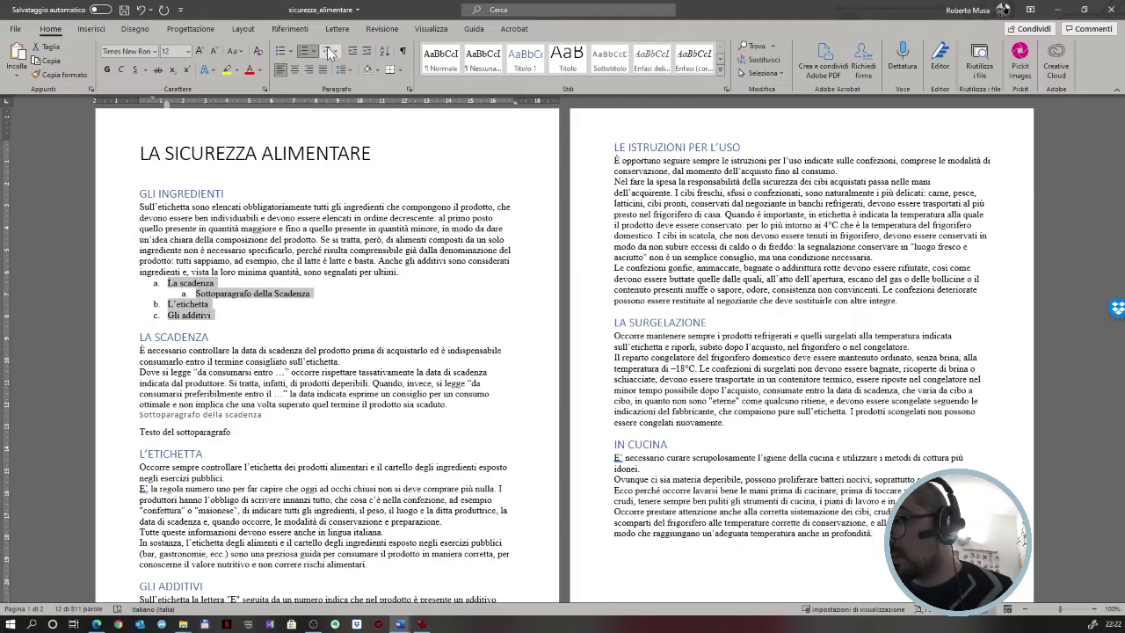
click(314, 51)
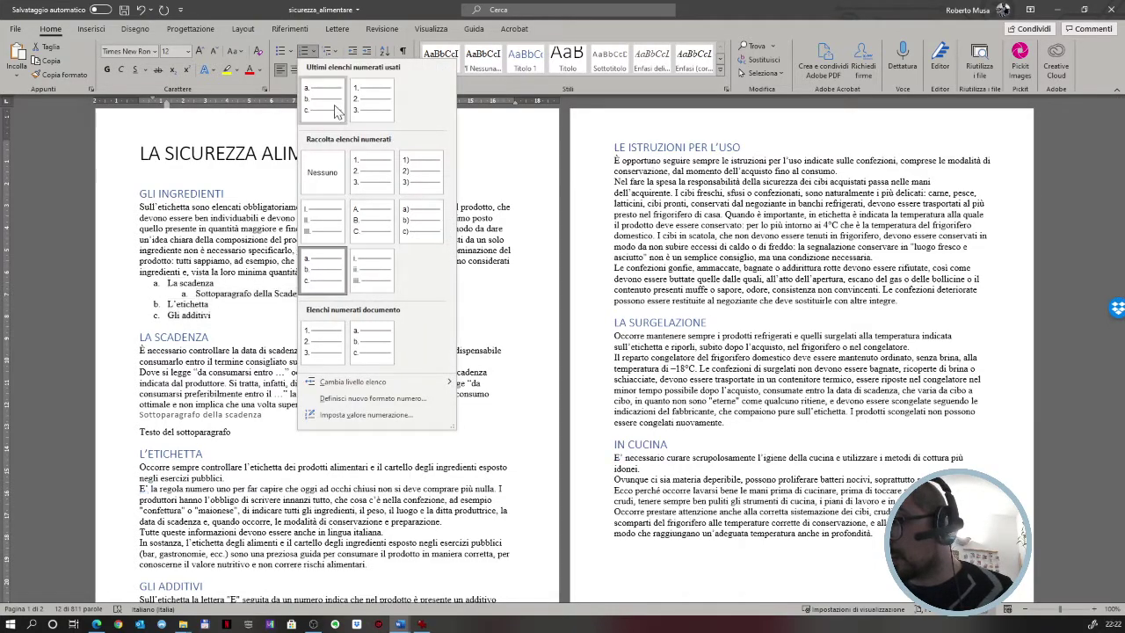
click(362, 99)
click(209, 338)
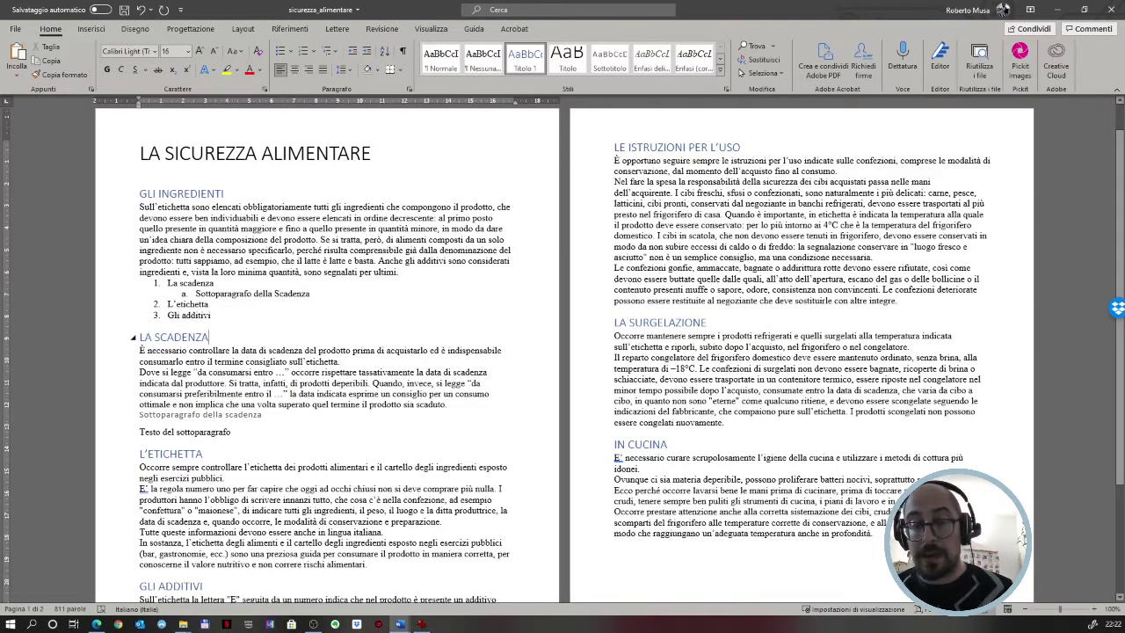
click(186, 292)
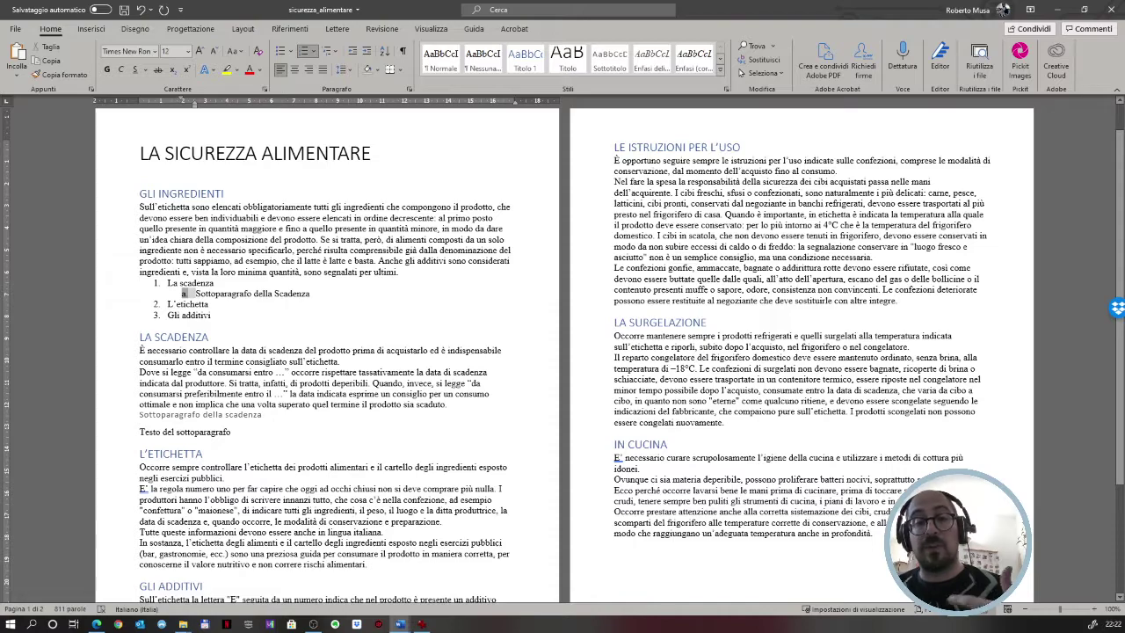
click(231, 293)
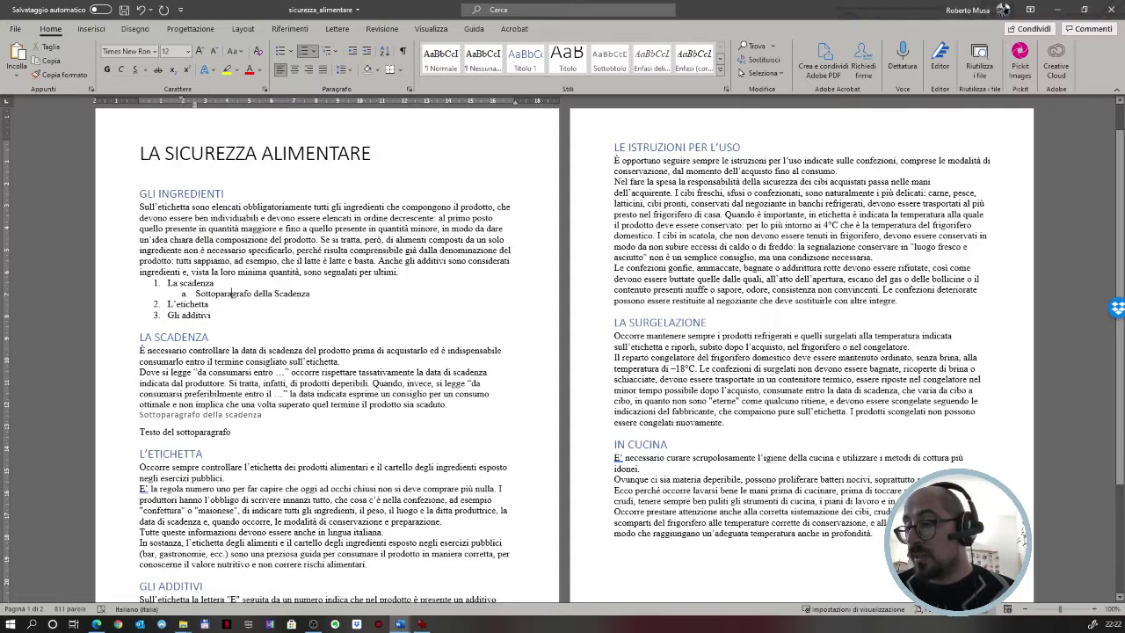
Increase the indent of 'Sottoparagrafo della scadenza' and 'Testo del sottoparagrafo' under LA SCADENZA.
click(221, 432)
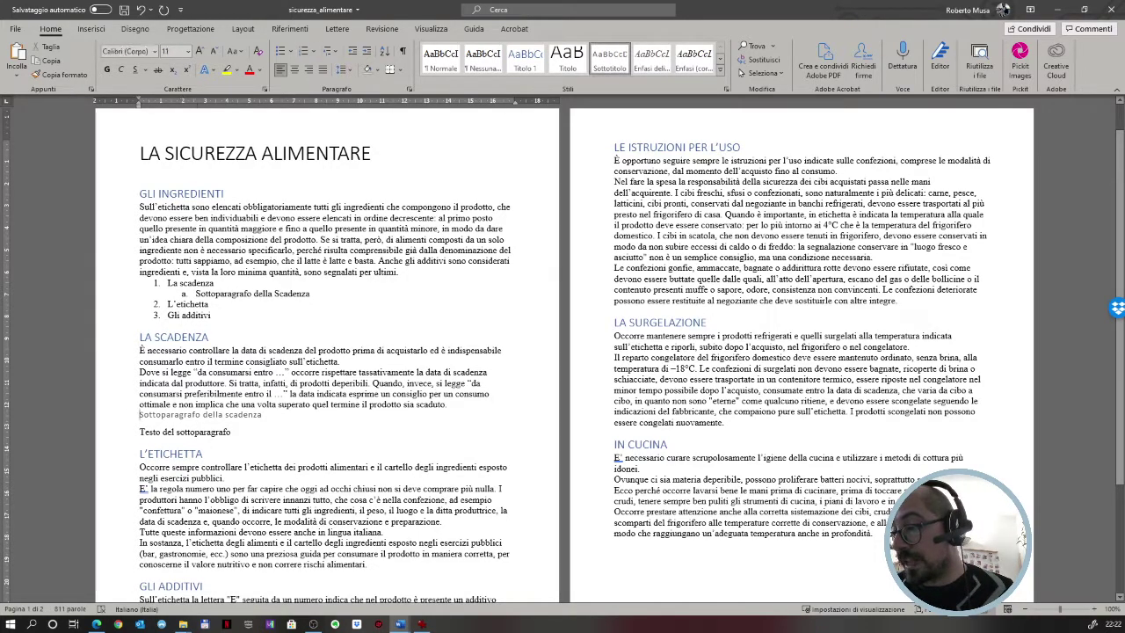
drag(230, 431, 139, 414)
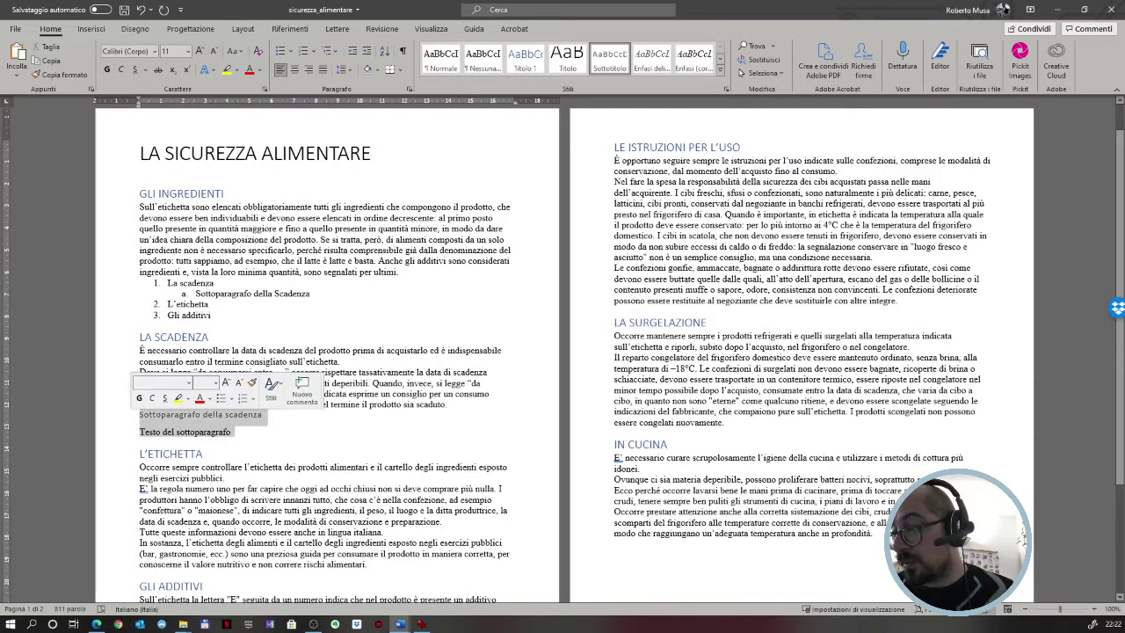
click(364, 51)
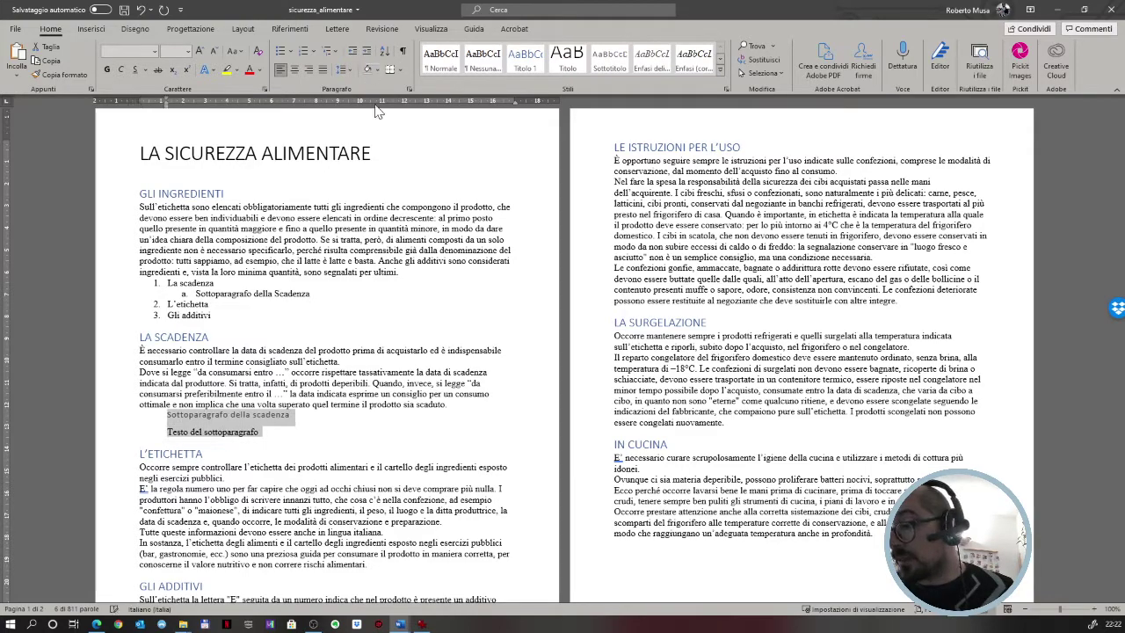
click(273, 334)
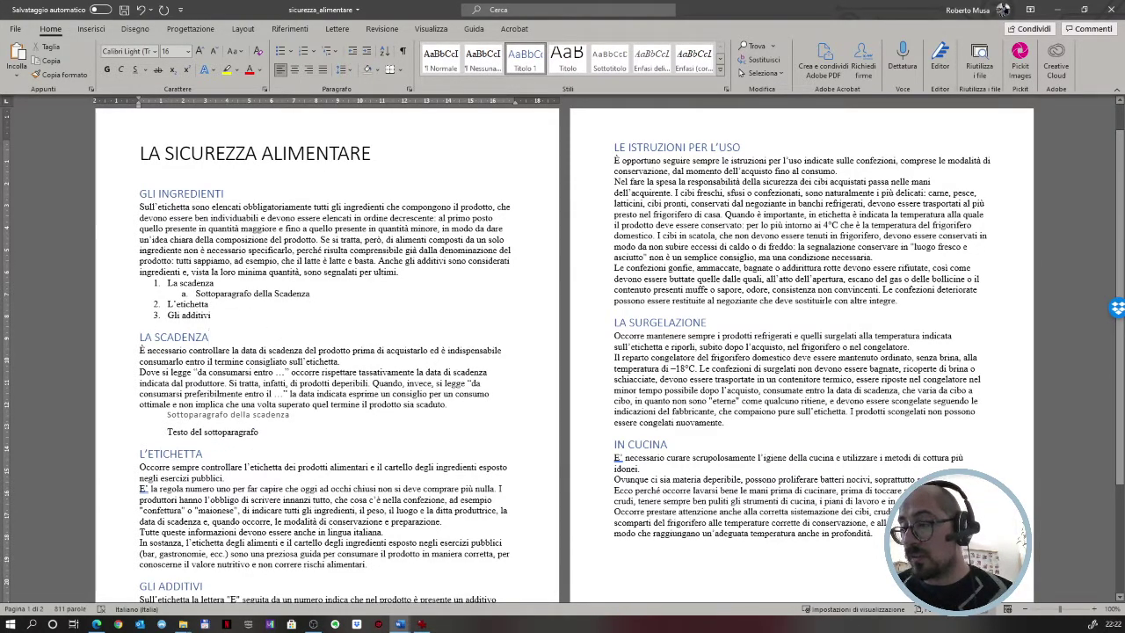
click(203, 293)
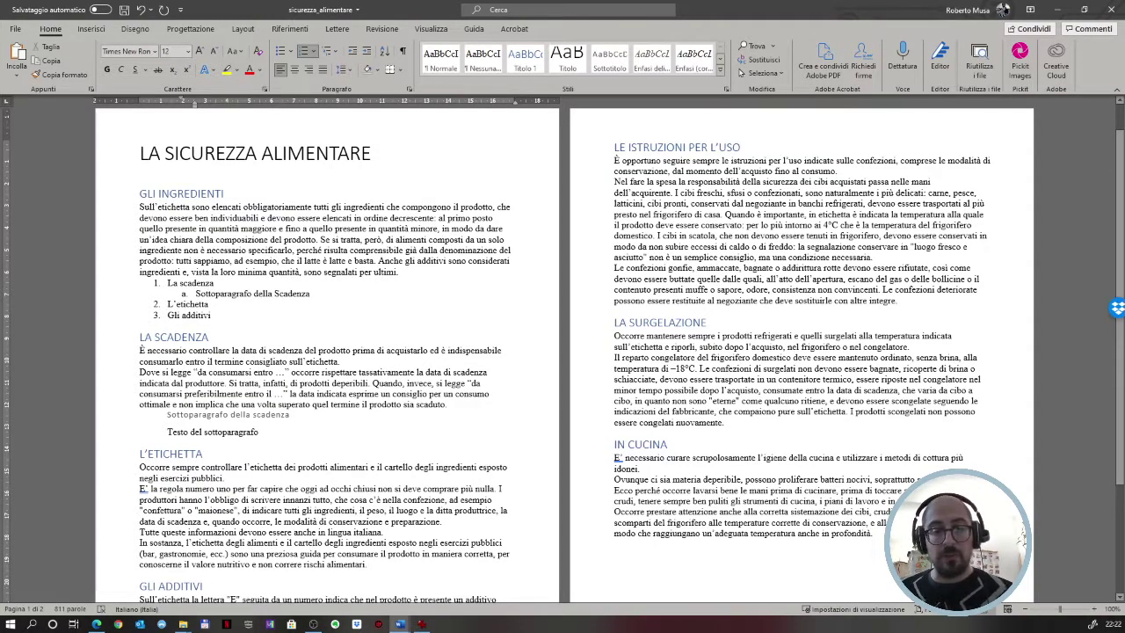